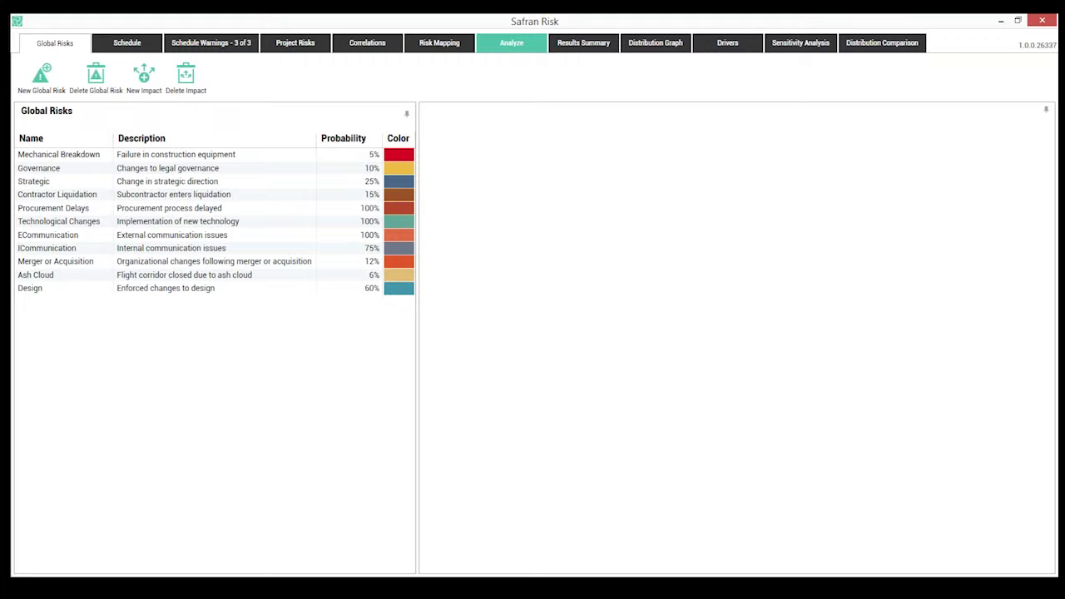
Review the impacts of the Governance global risk, and look over the project schedule.
left_click(168, 210)
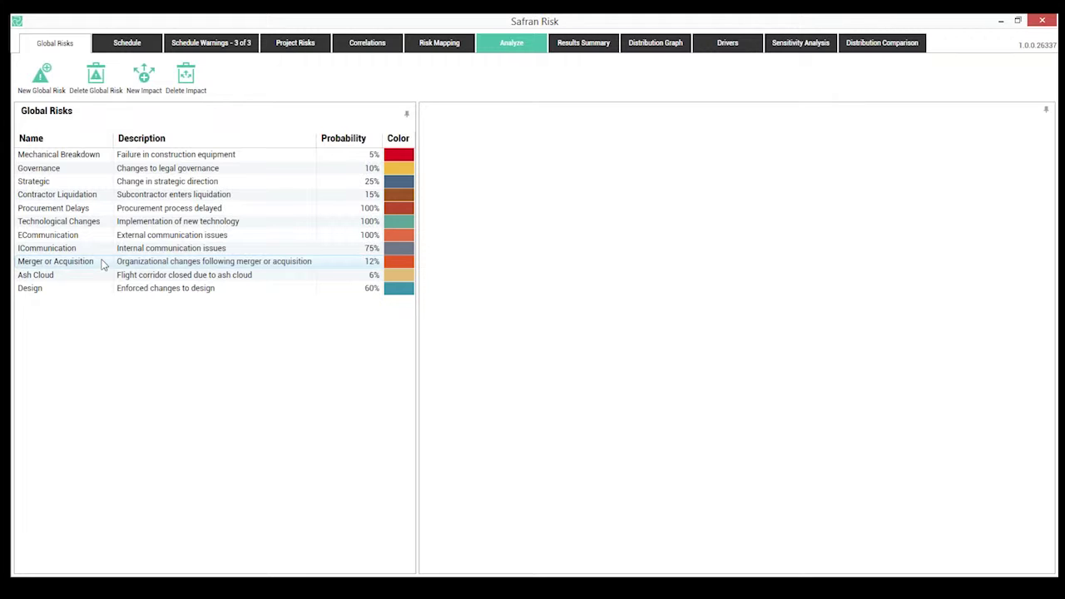
left_click(164, 170)
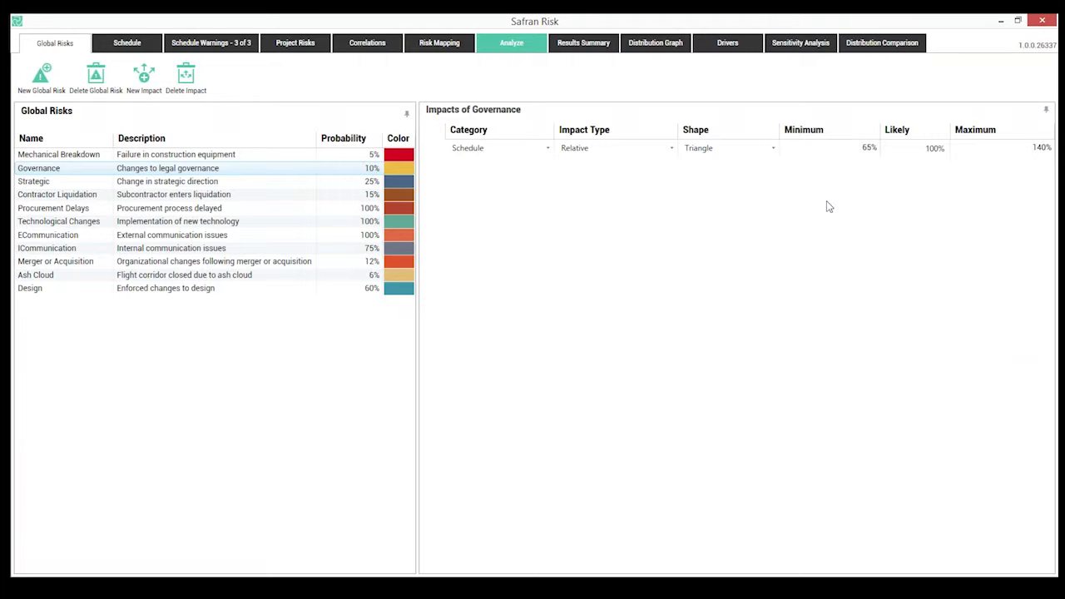
left_click(129, 43)
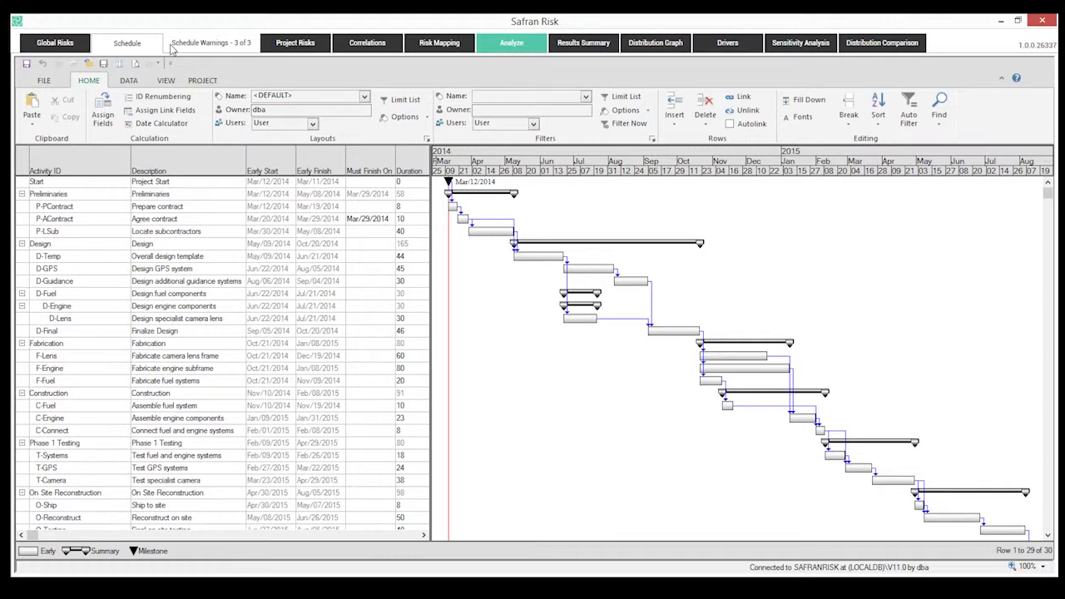
Accept the open-ended activity schedule warnings for the Start and Complete activities.
left_click(196, 47)
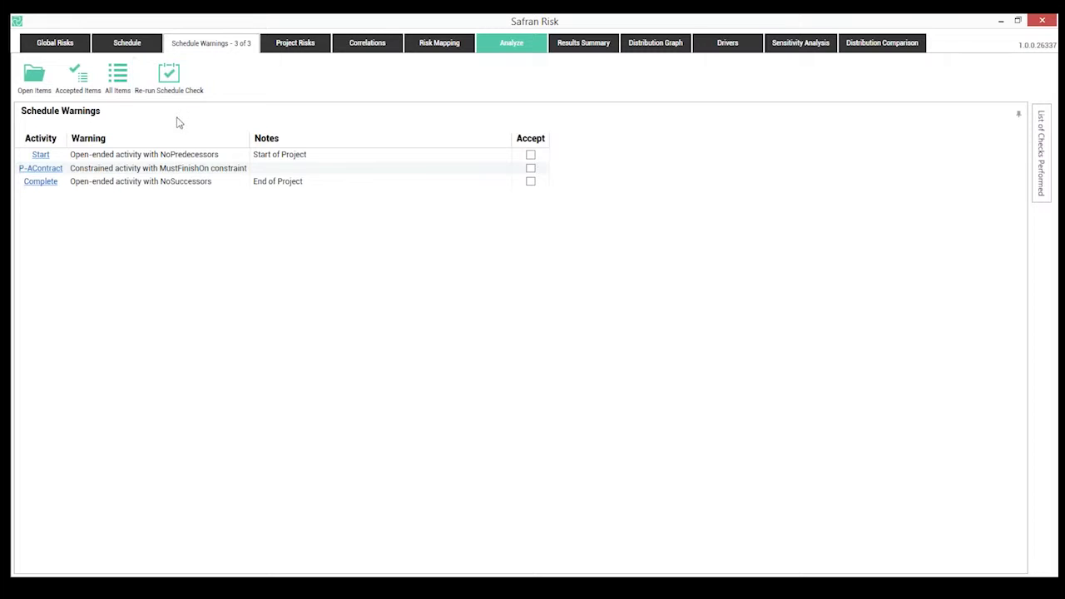
left_click(204, 158)
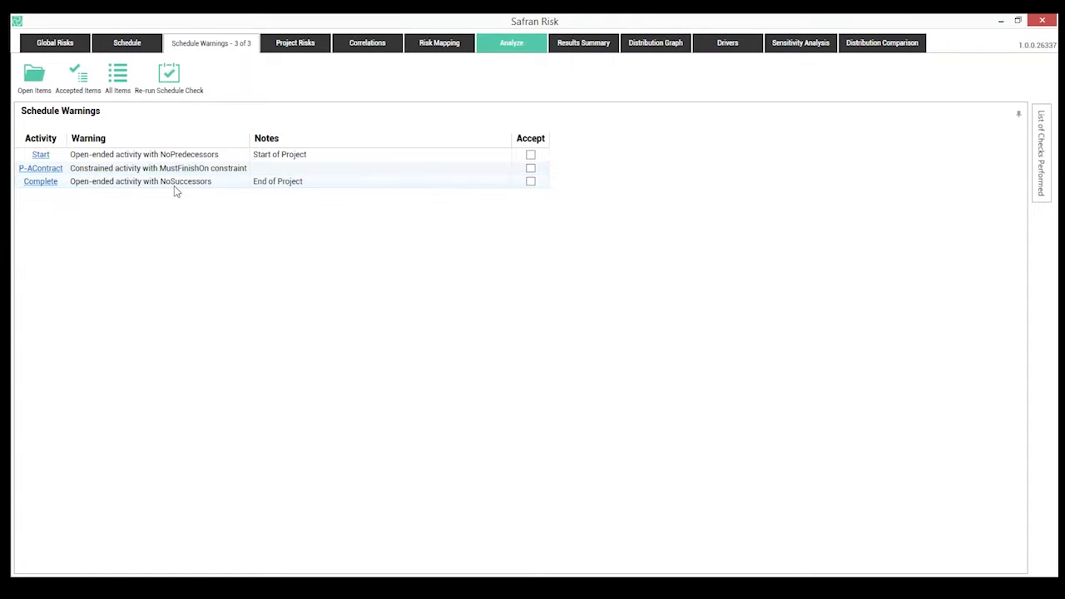
left_click(530, 154)
left_click(530, 181)
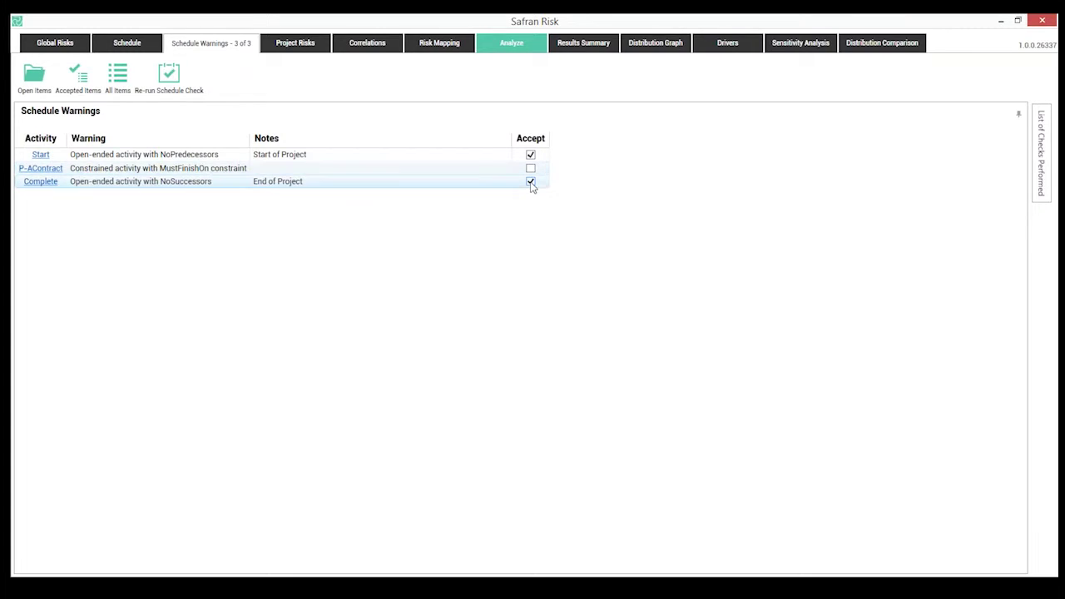
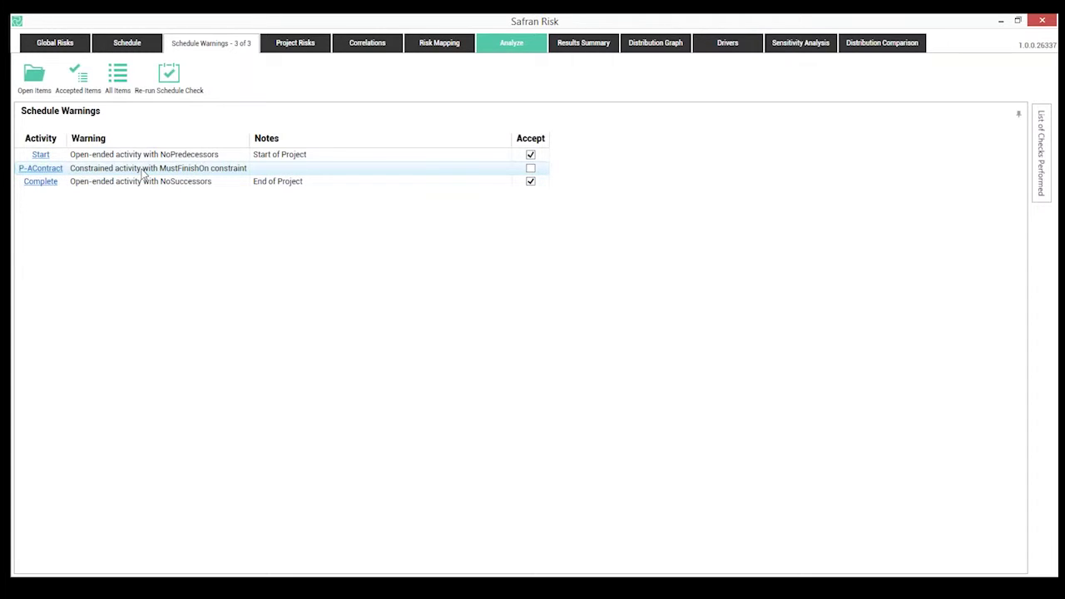
Remove the Must Finish On date from the P-AContract activity and re-run the schedule check.
left_click(47, 168)
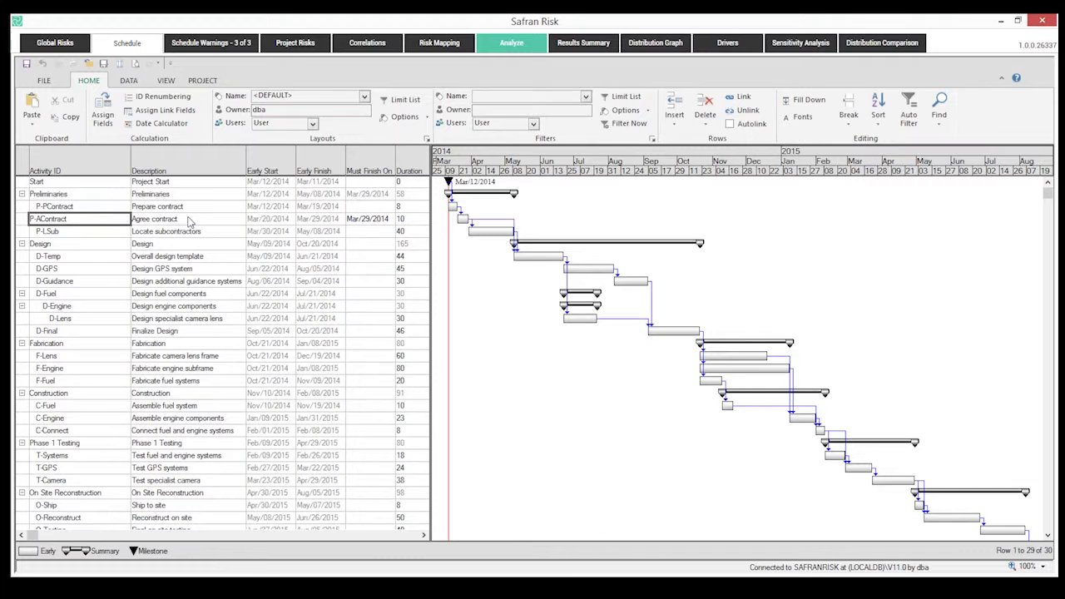
left_click(361, 222)
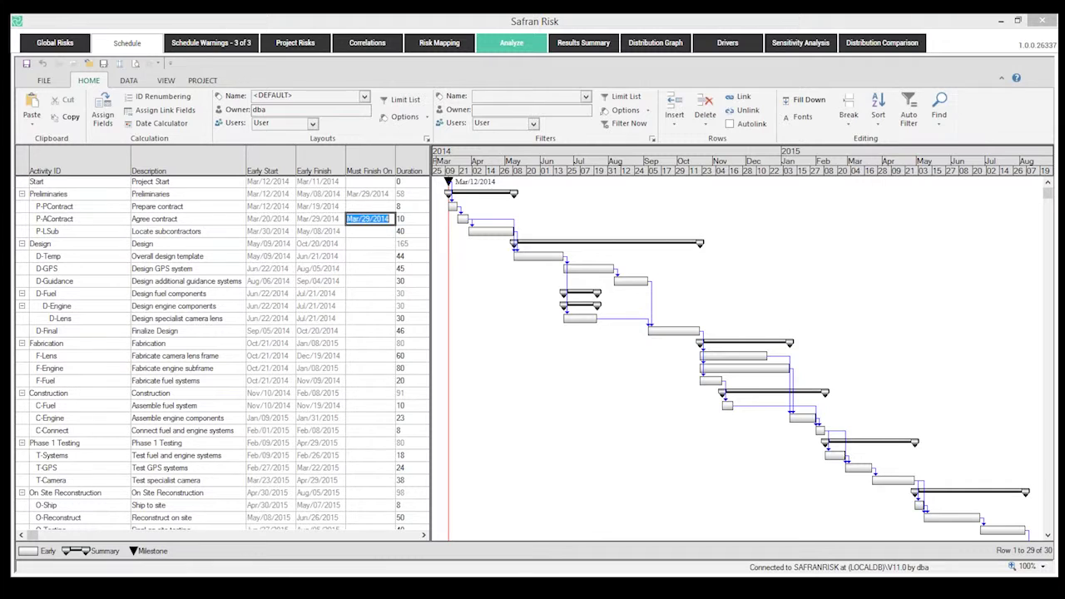
key("Delete")
left_click(210, 42)
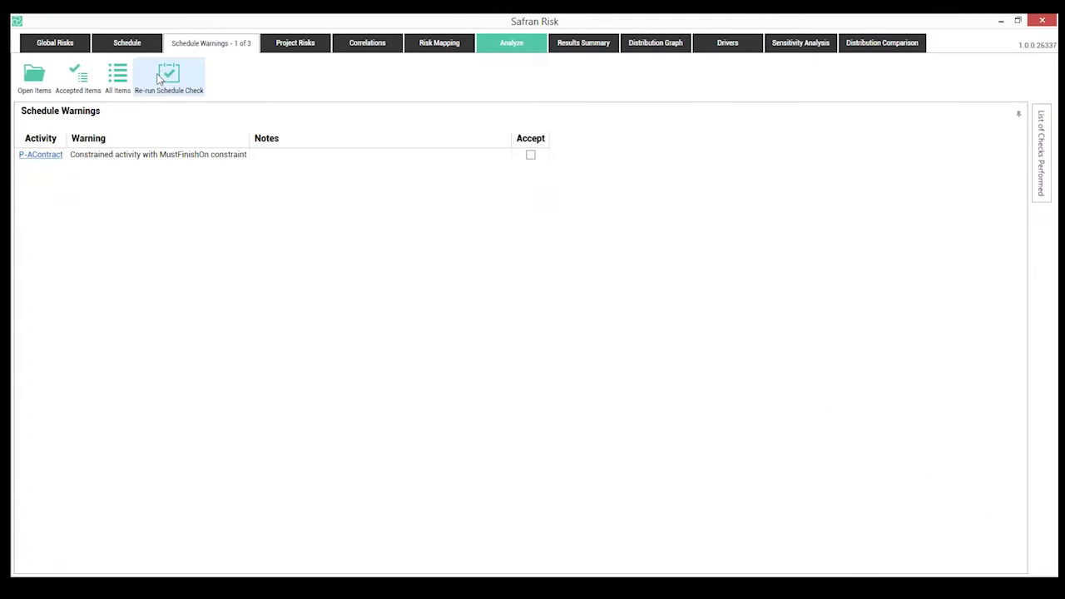
left_click(161, 74)
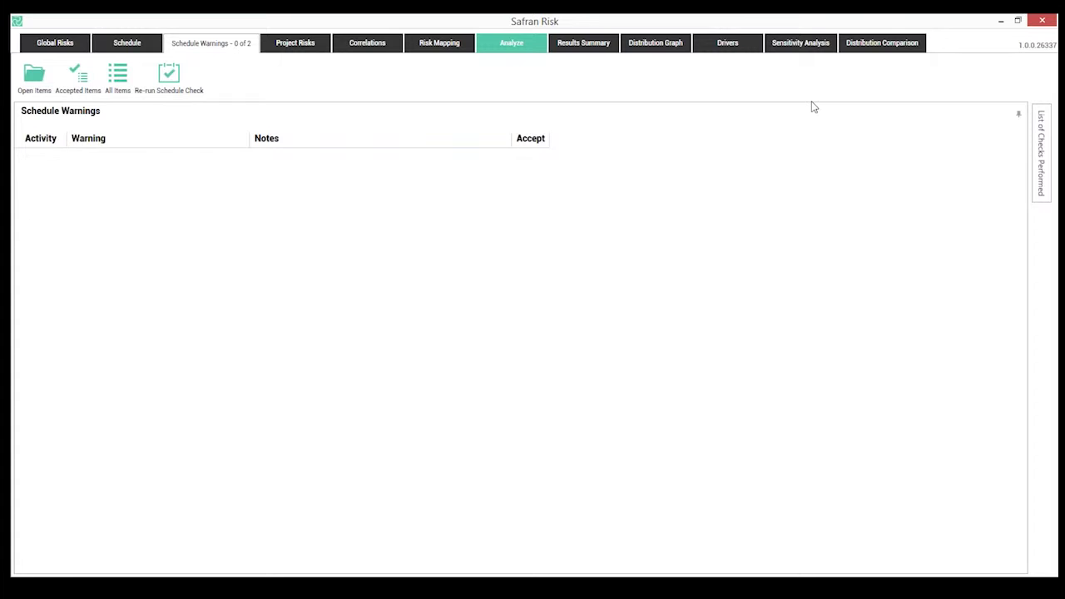
Examine the project risks High Winds and Low Uncertainty, comparing the category, impact type and shape of their impacts.
left_click(297, 44)
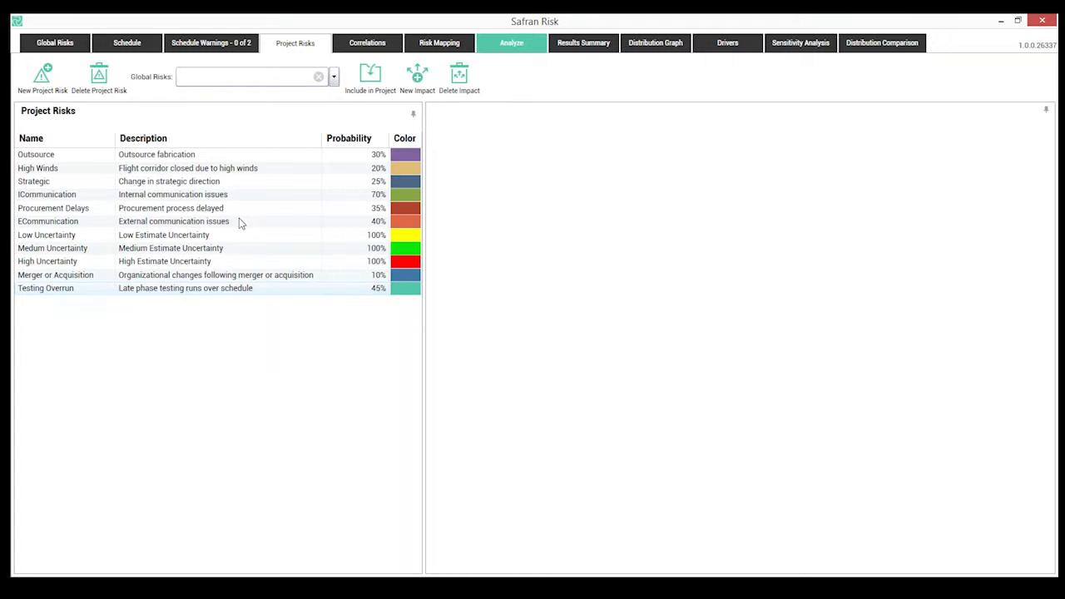
left_click(229, 170)
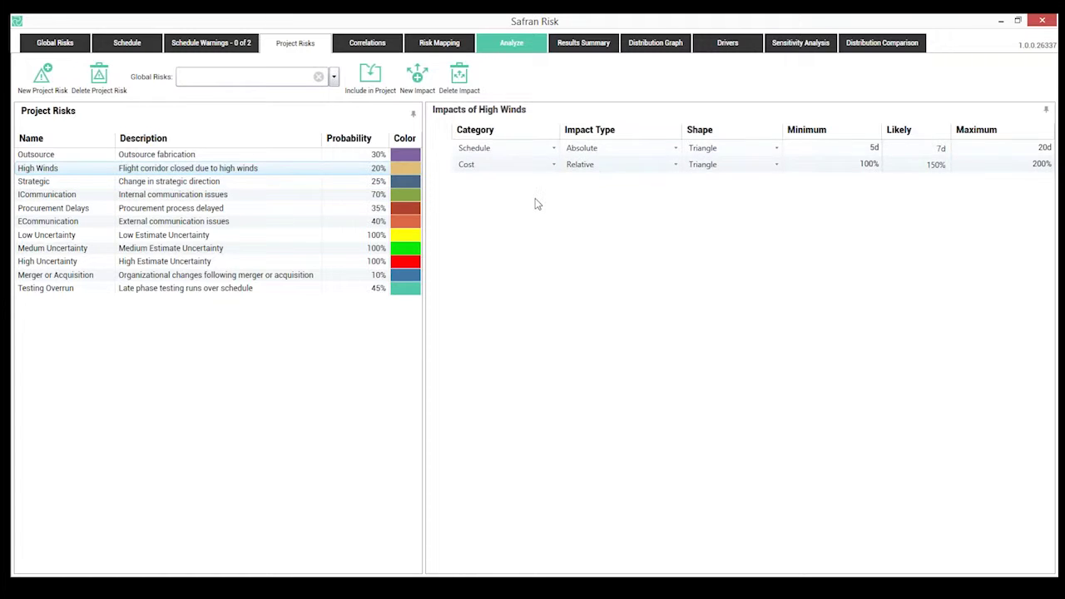
left_click(525, 165)
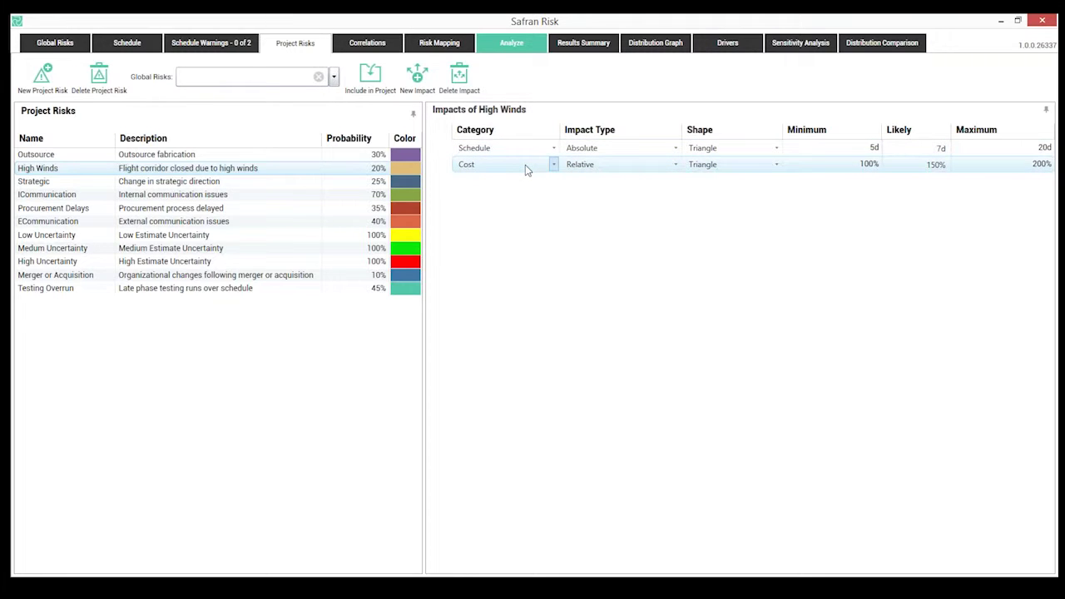
left_click(602, 152)
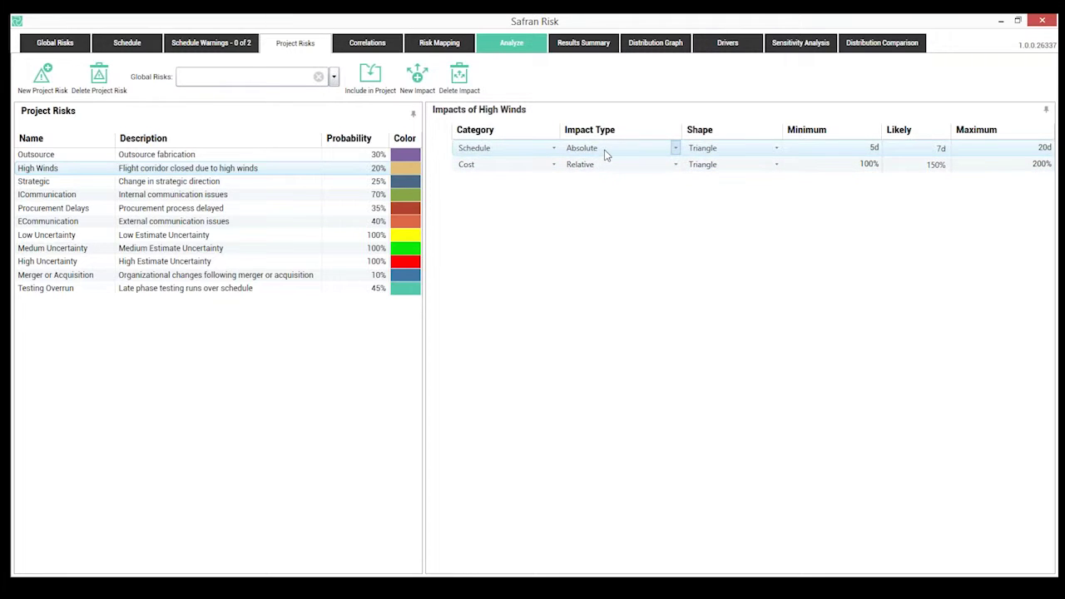
left_click(605, 164)
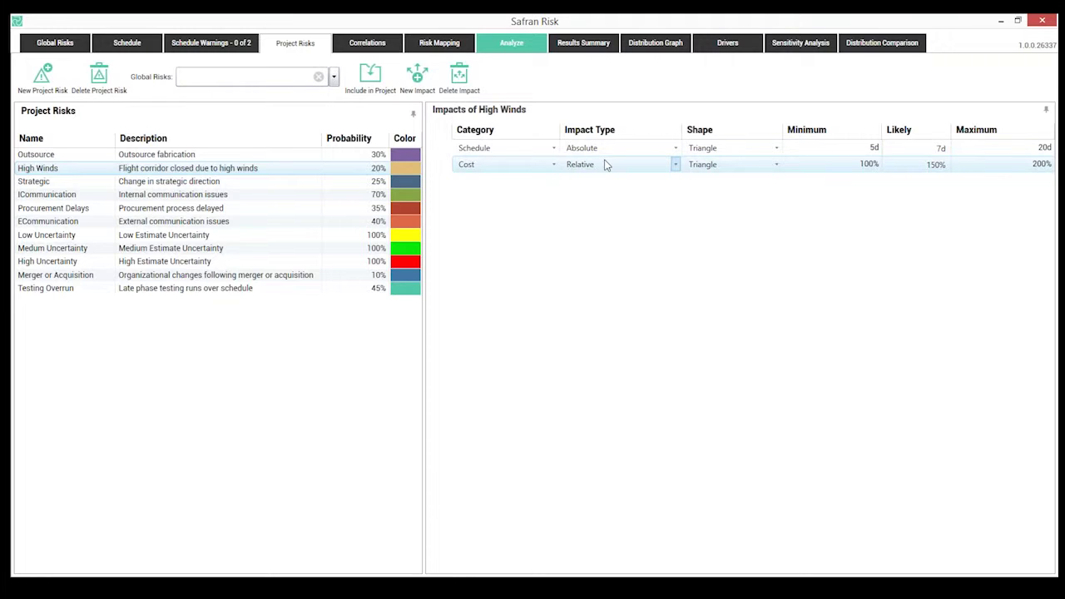
left_click(607, 153)
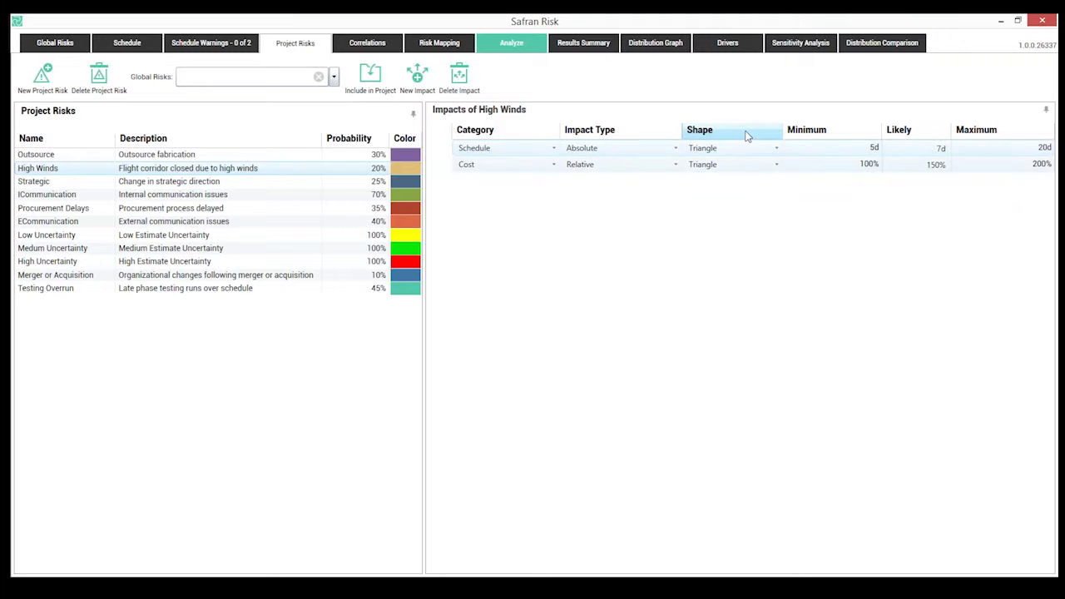
left_click(741, 165)
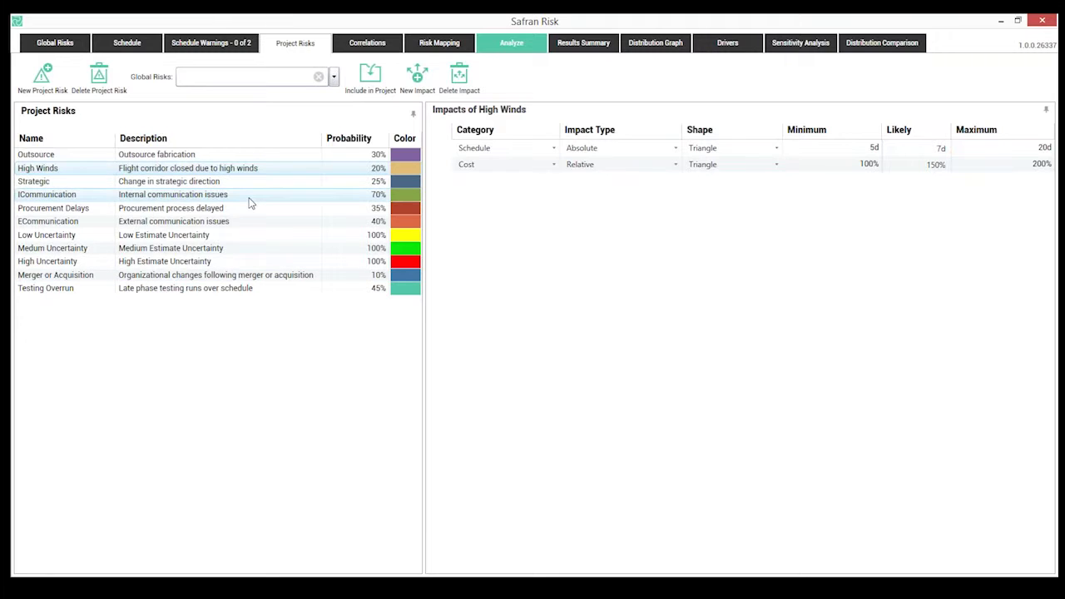
left_click(229, 235)
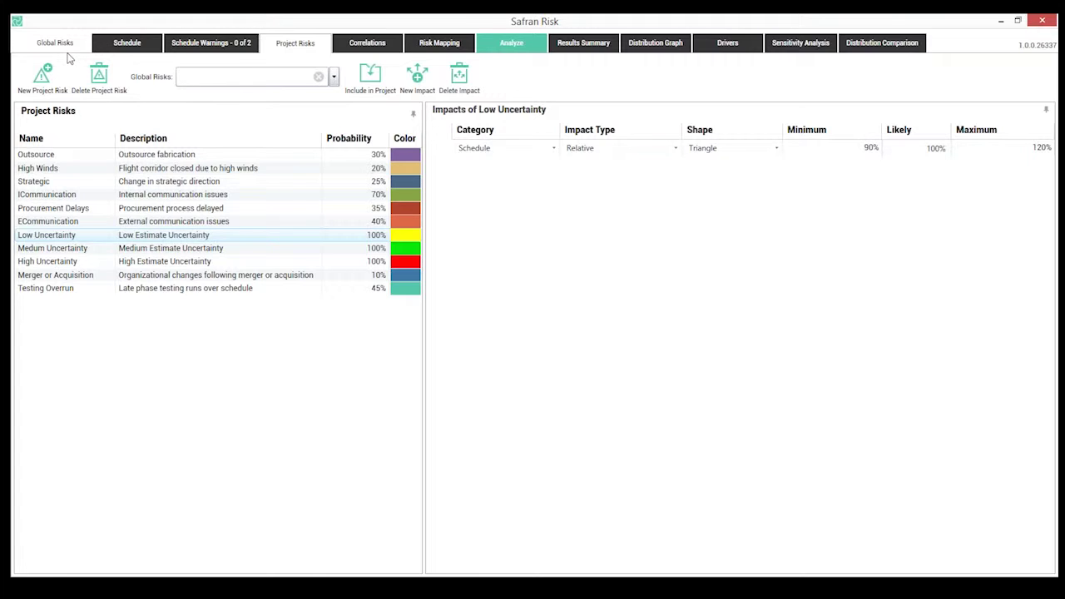
Include the global risk Design in the project risks and display its impacts.
left_click(332, 78)
left_click_drag(336, 181, 335, 218)
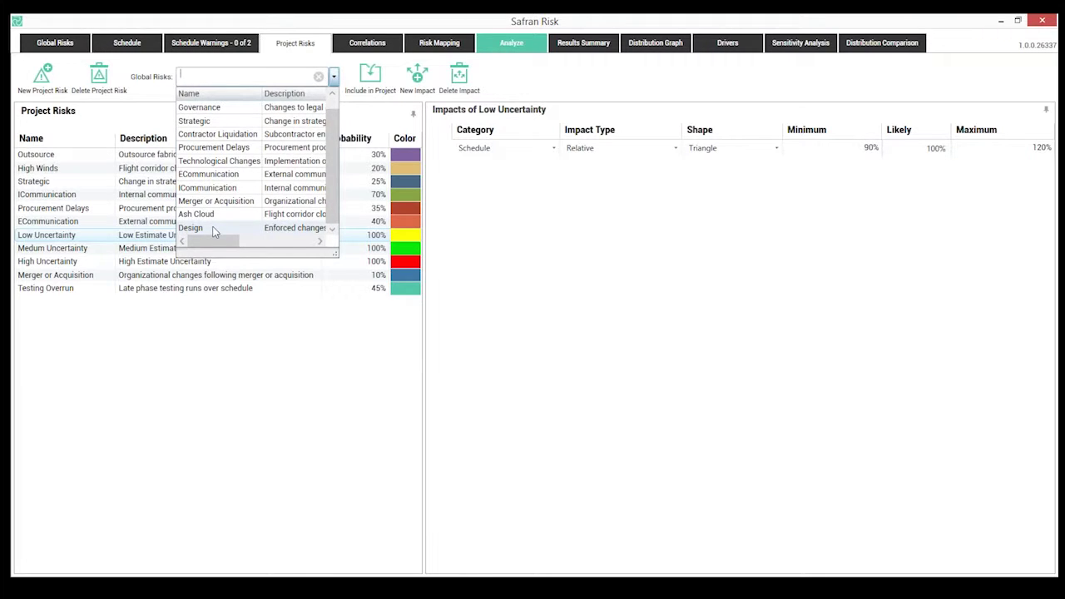
left_click(212, 229)
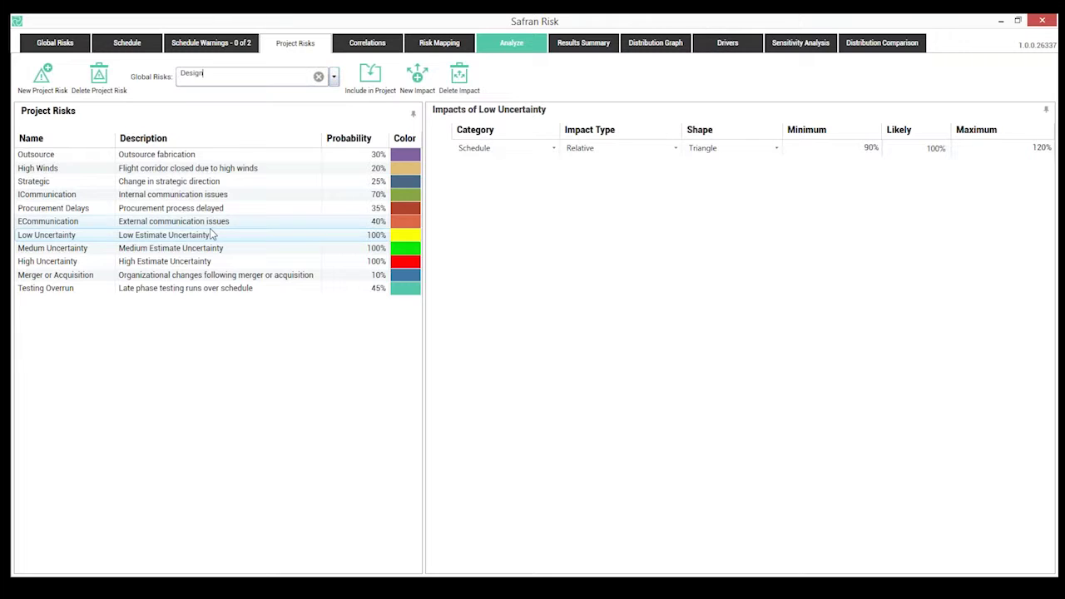
left_click(368, 73)
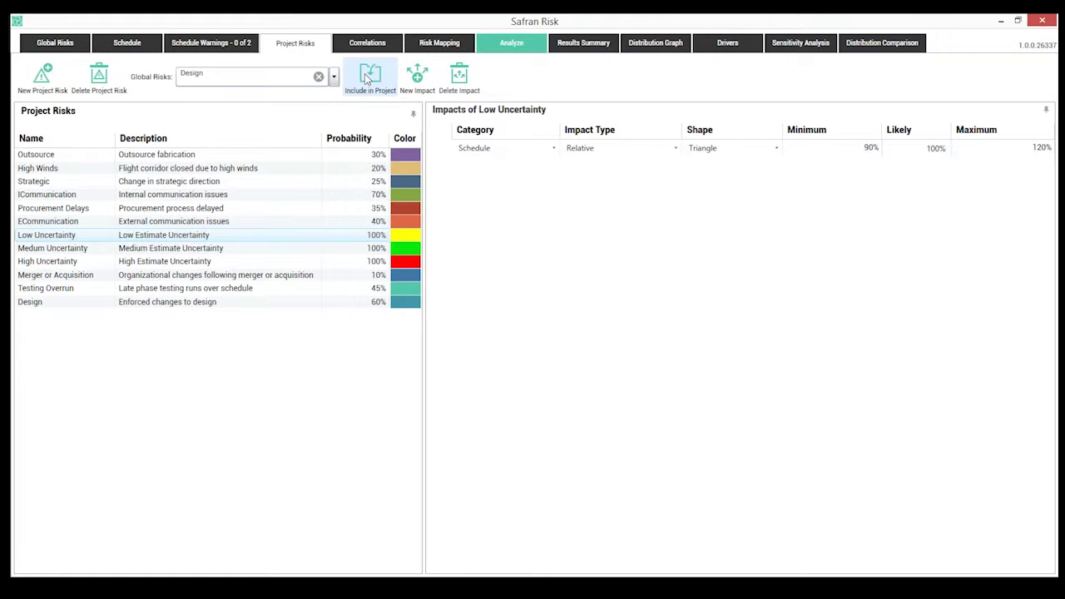
left_click(222, 308)
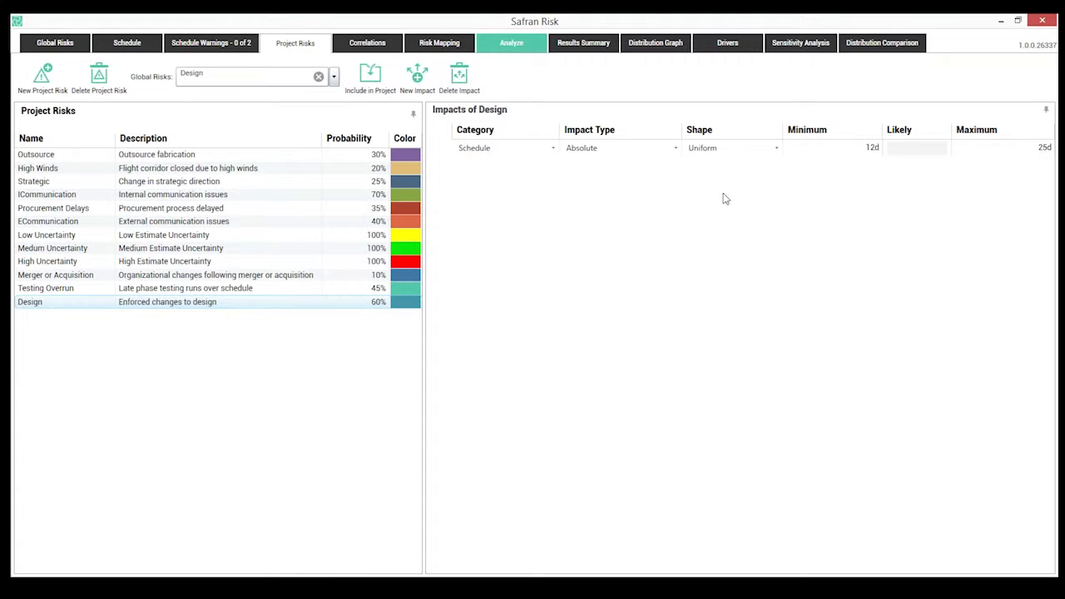
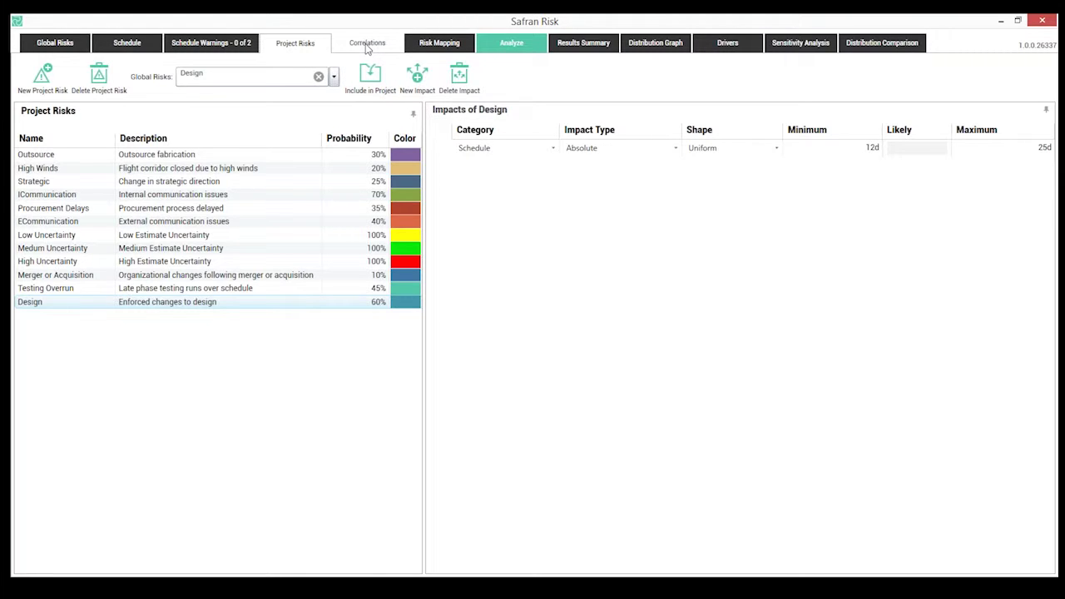
Hide the empty cells in the risk correlations matrix.
left_click(367, 47)
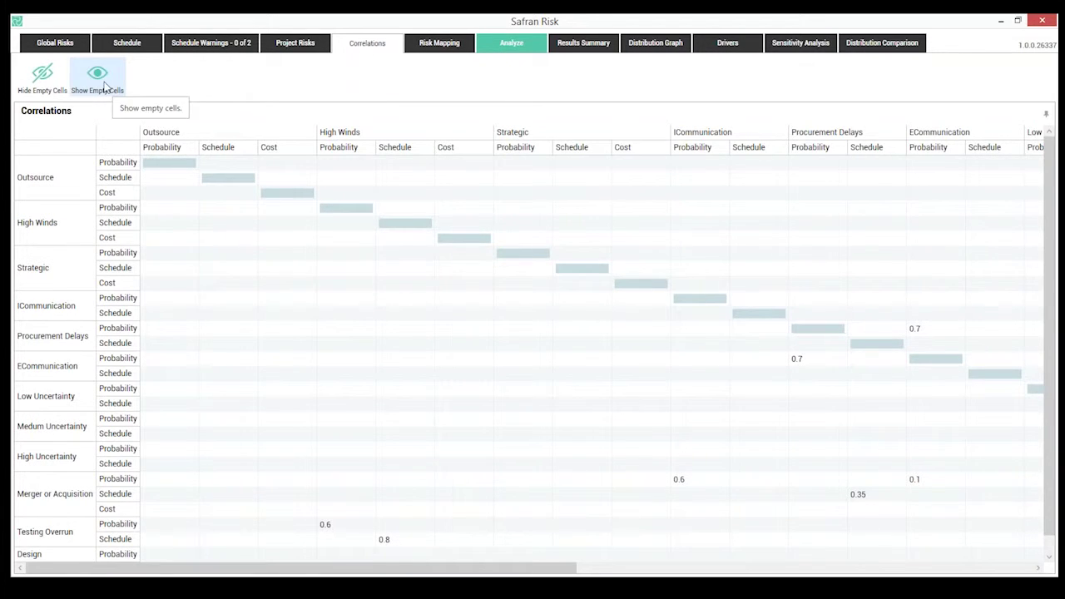
left_click(55, 76)
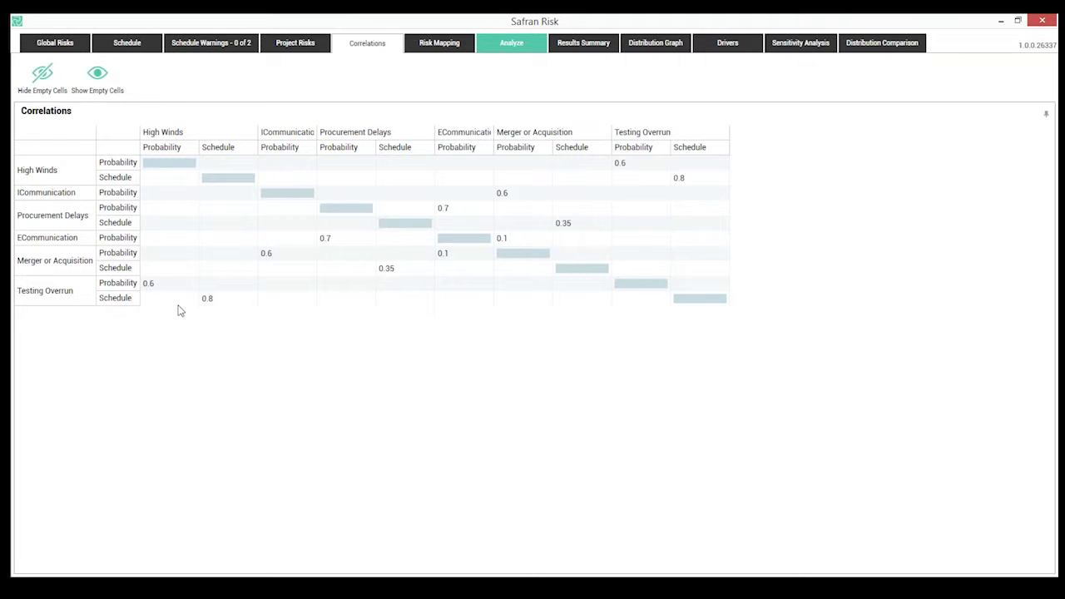
Switch the schedule from its outline to Group View and check the activity list in Risk Mapping.
left_click(435, 49)
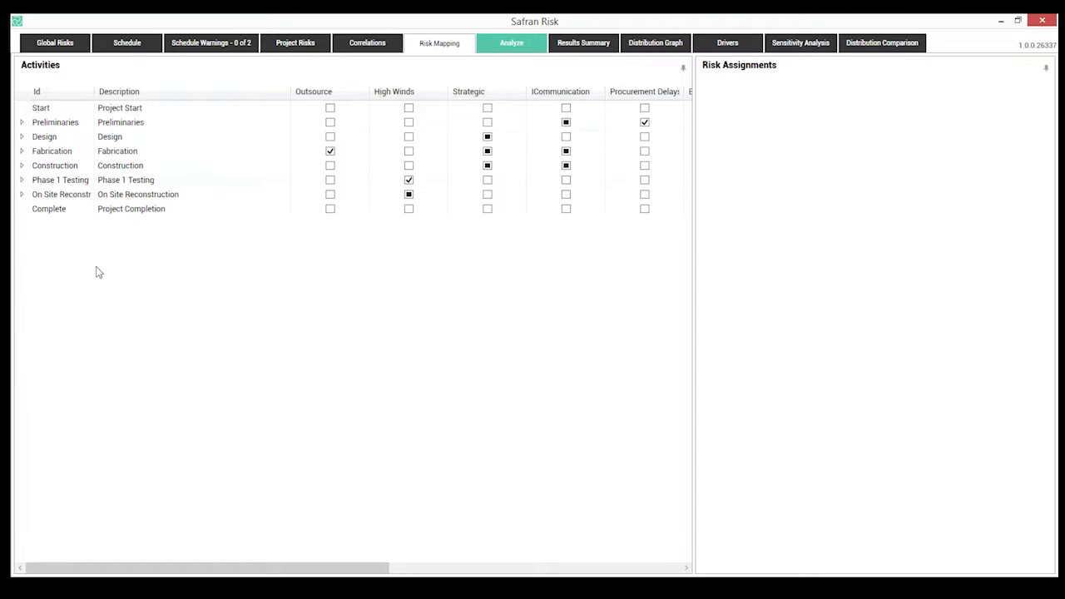
left_click(135, 46)
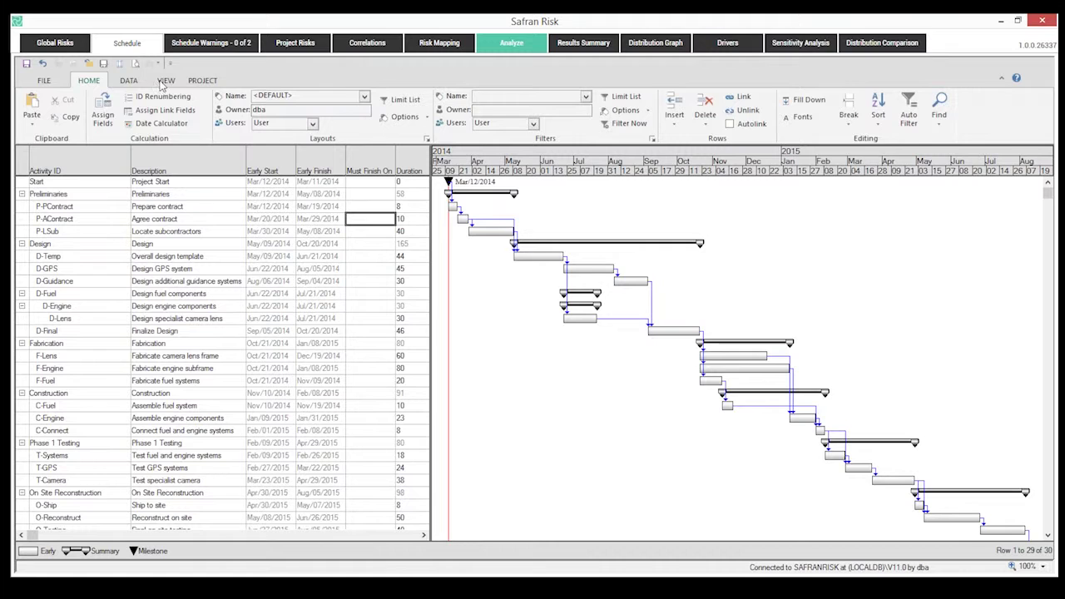
left_click(166, 80)
left_click(69, 118)
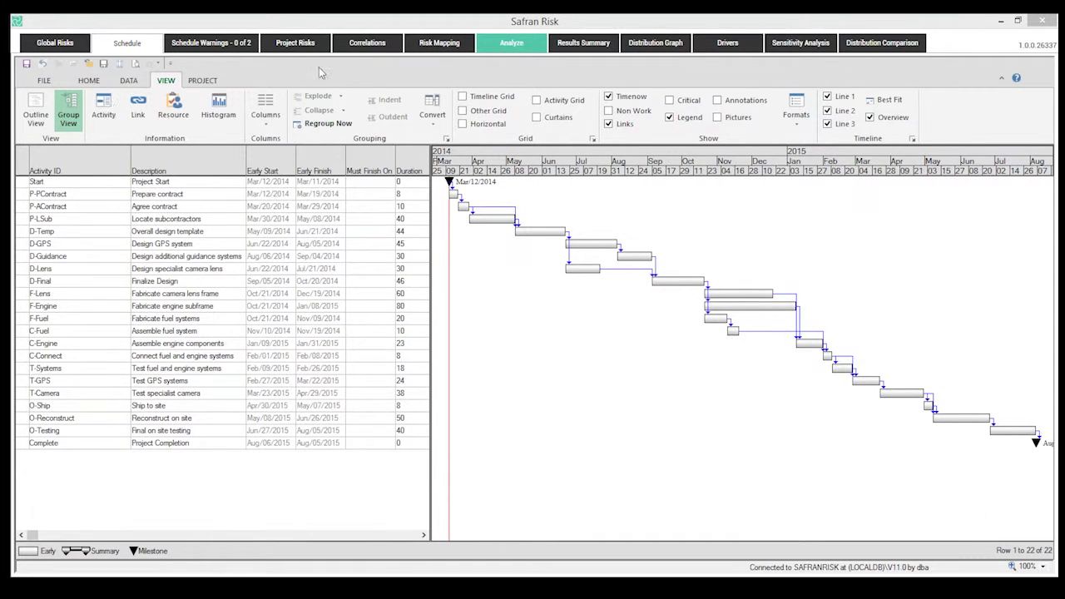
left_click(440, 46)
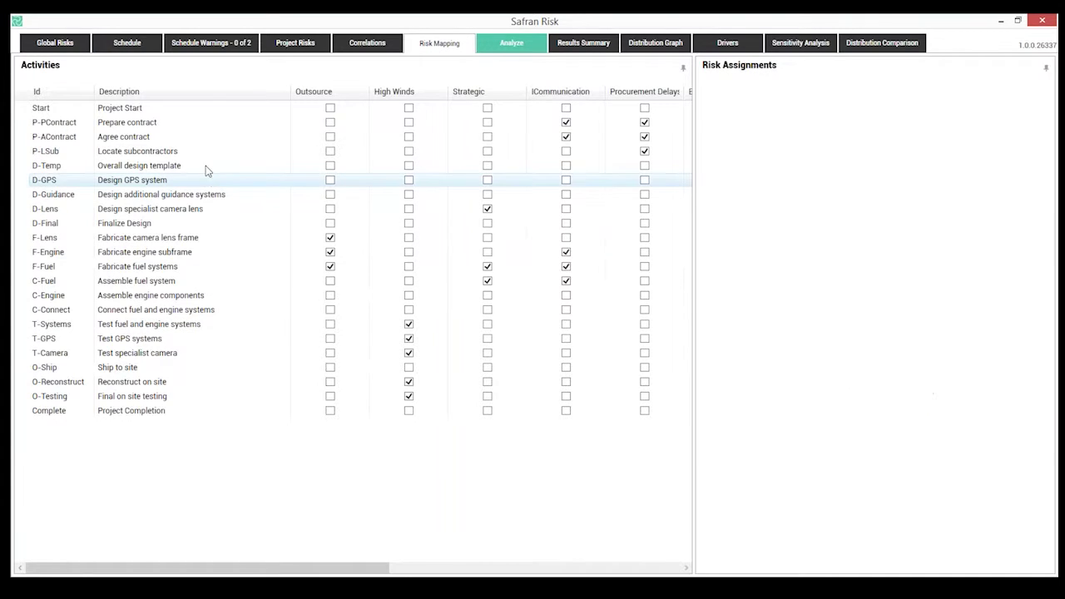
Return the schedule to Outline View.
left_click(127, 46)
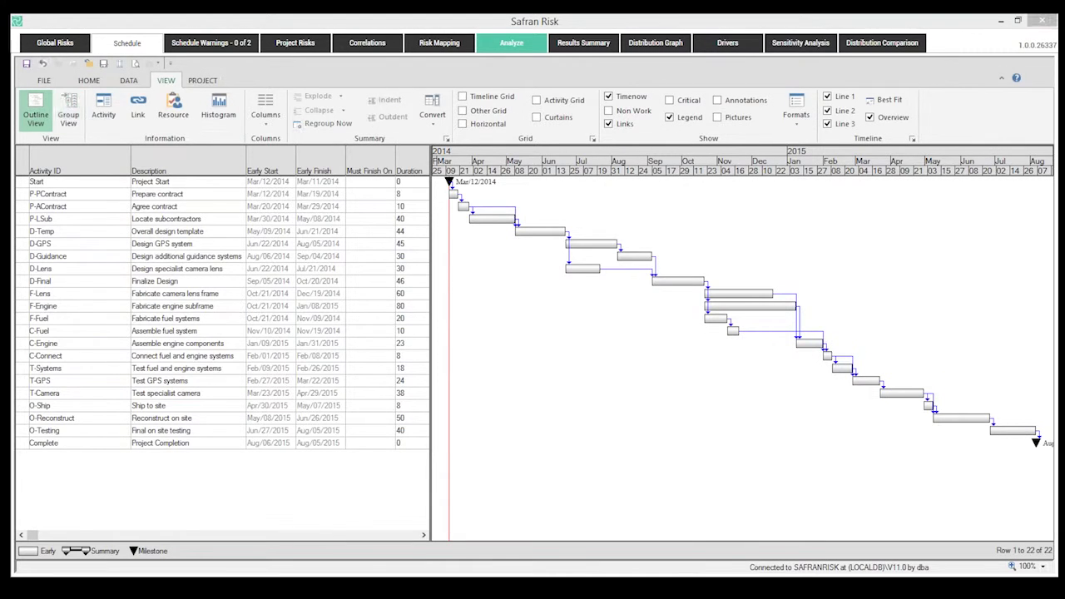
left_click(36, 112)
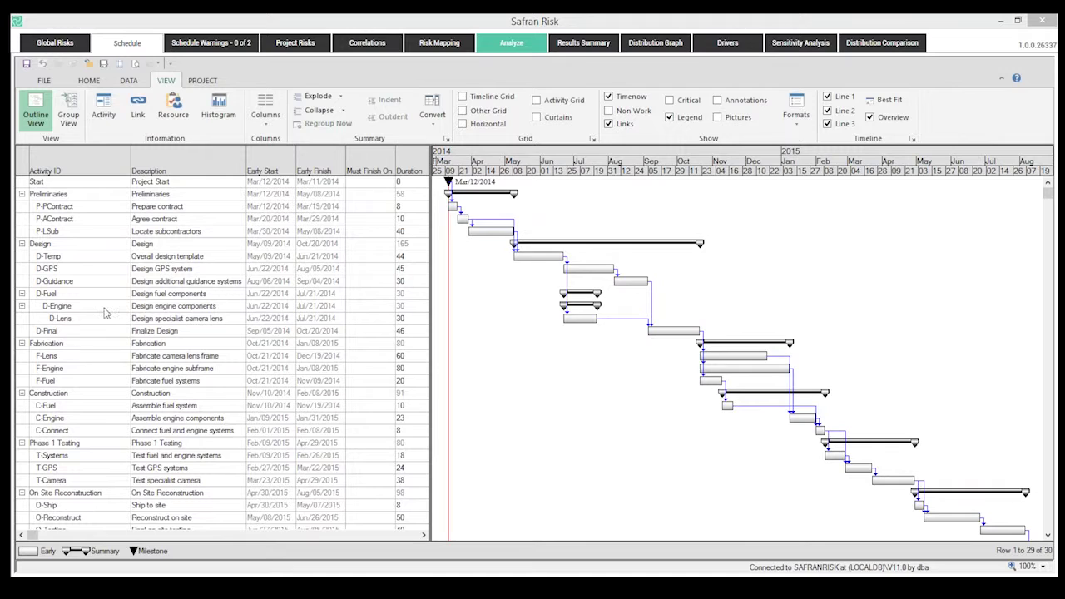
Expand the activity groups from Preliminaries through On Site Reconstruction in Risk Mapping.
left_click(439, 42)
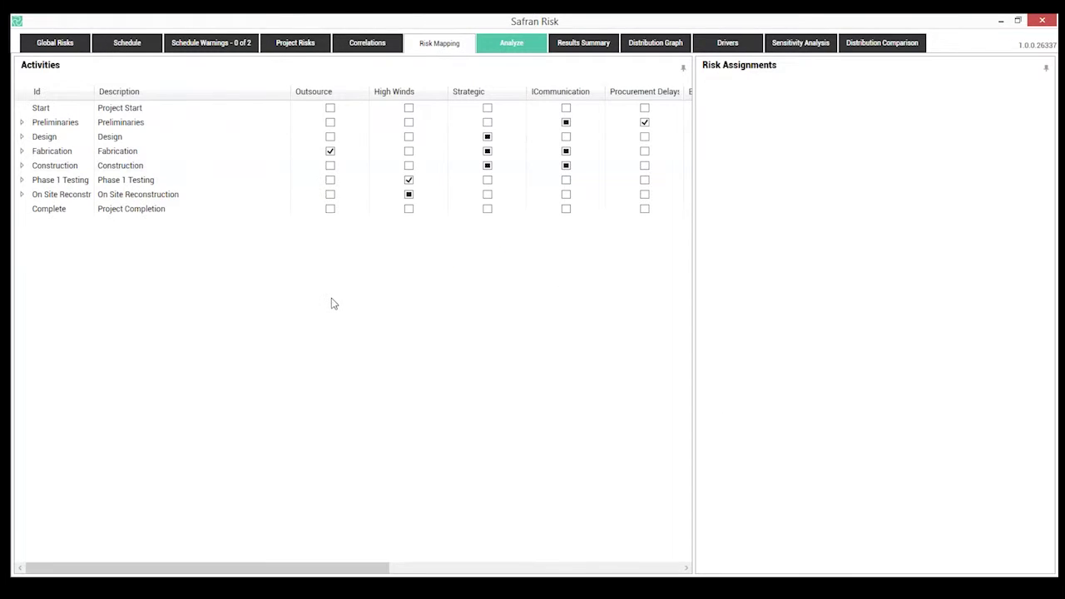
left_click(23, 194)
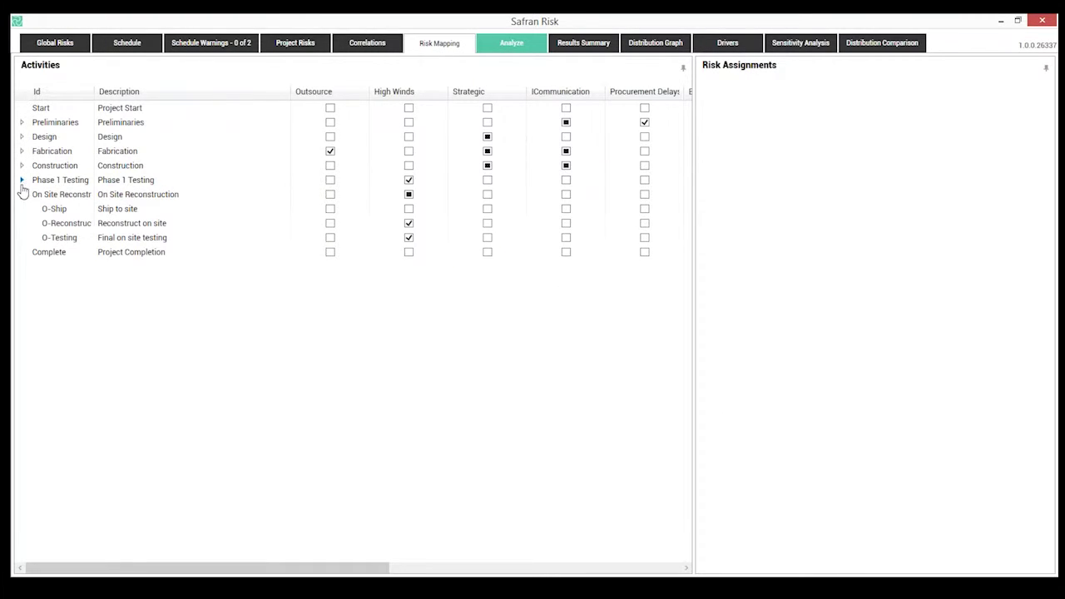
left_click(21, 180)
left_click(22, 165)
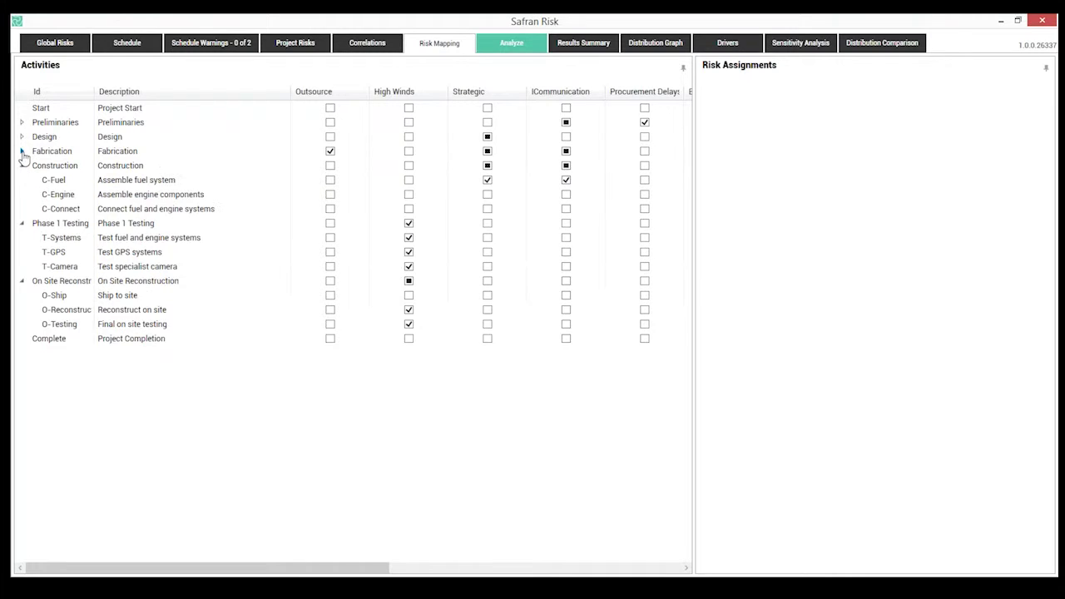
left_click(21, 152)
left_click(22, 136)
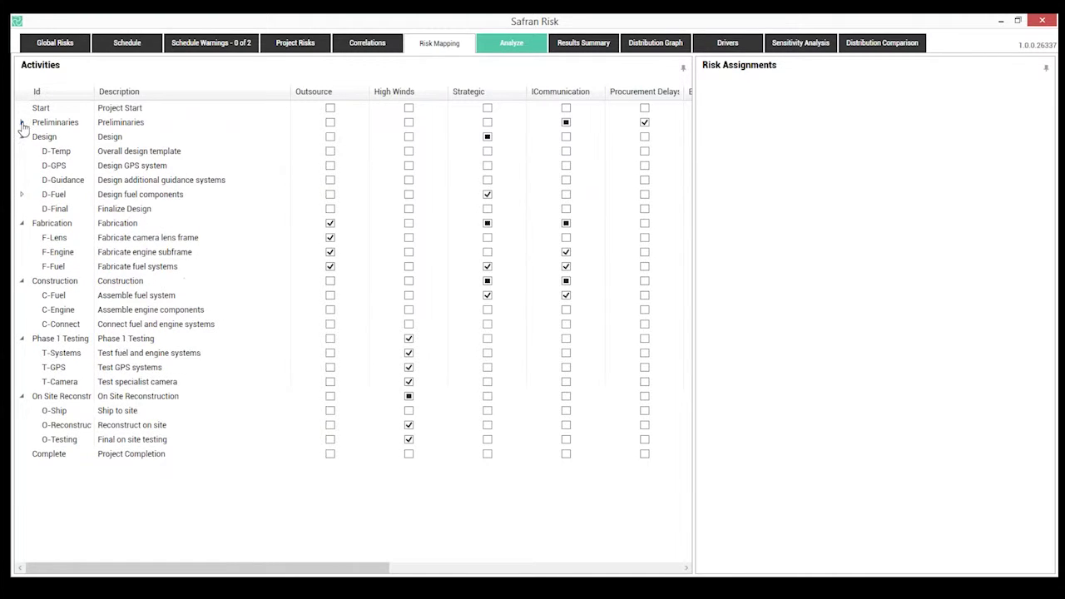
left_click(22, 123)
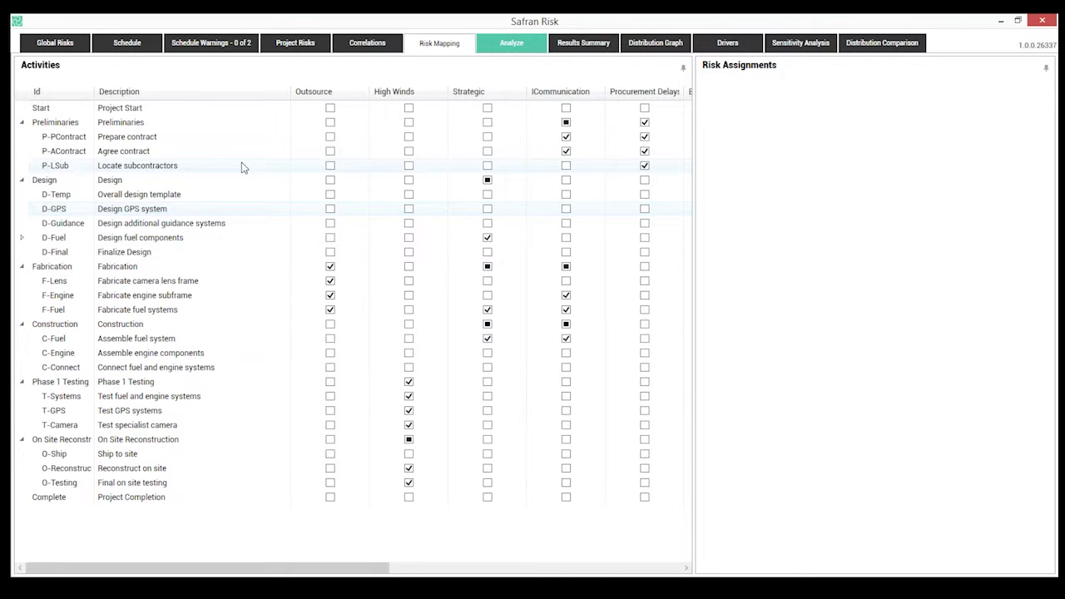
Try mapping the Outsource risk to the whole Design group except D-Guidance, and clear the group's mapping.
left_click(331, 181)
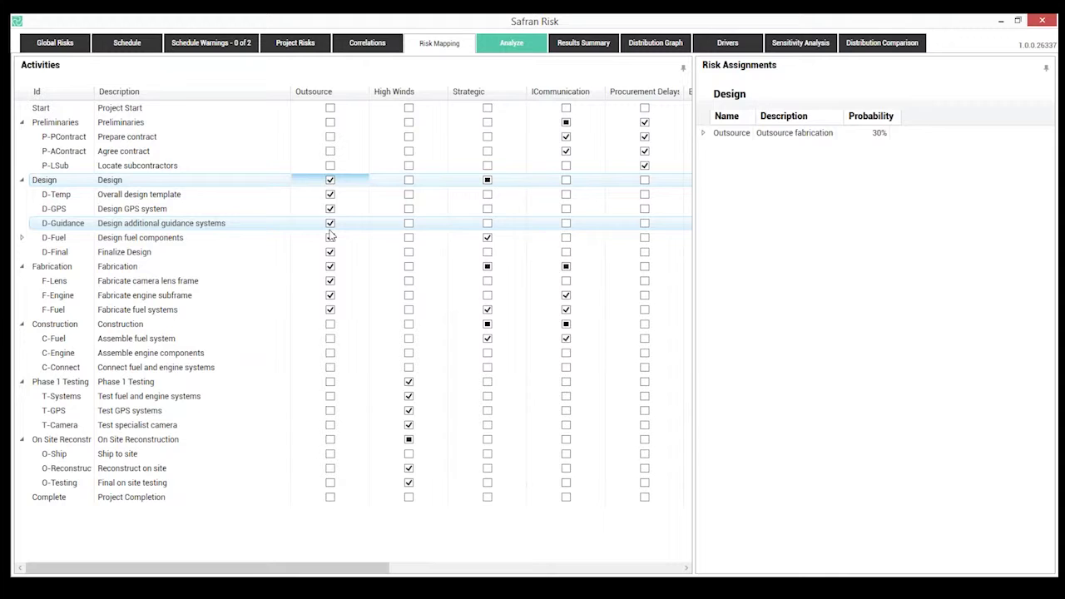
left_click(329, 224)
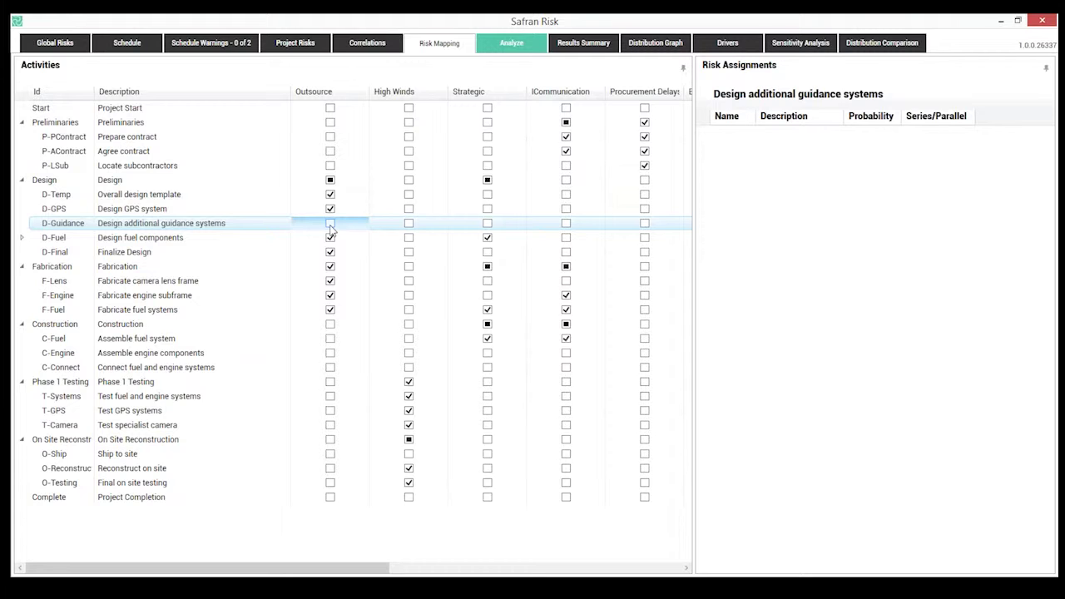
left_click(331, 180)
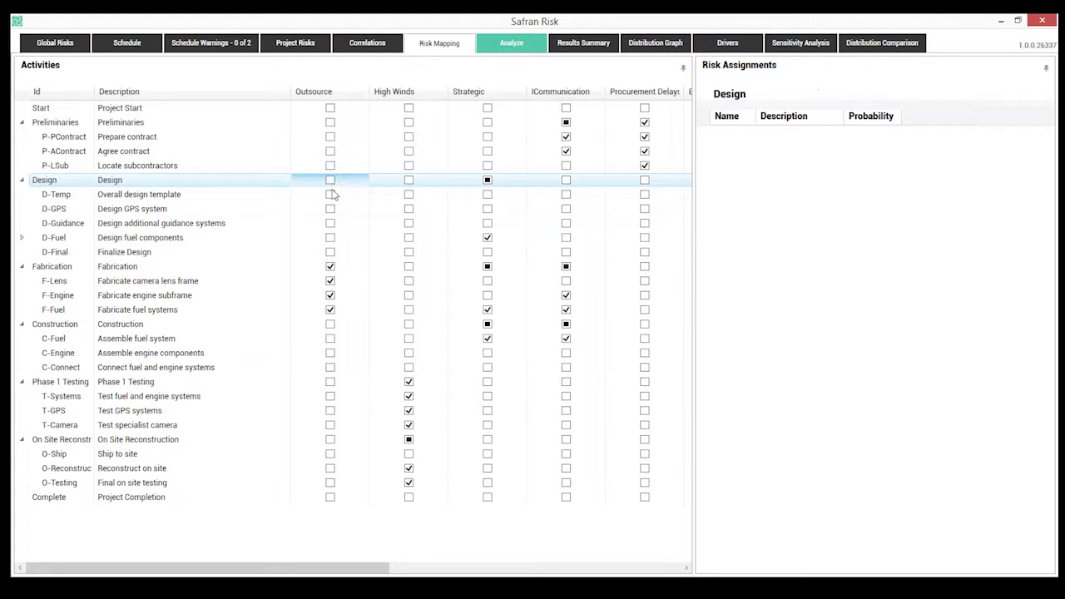
Try mapping the Outsource risk to only D-Temp and D-GPS, and clear it from the Design group.
left_click(330, 193)
left_click(330, 209)
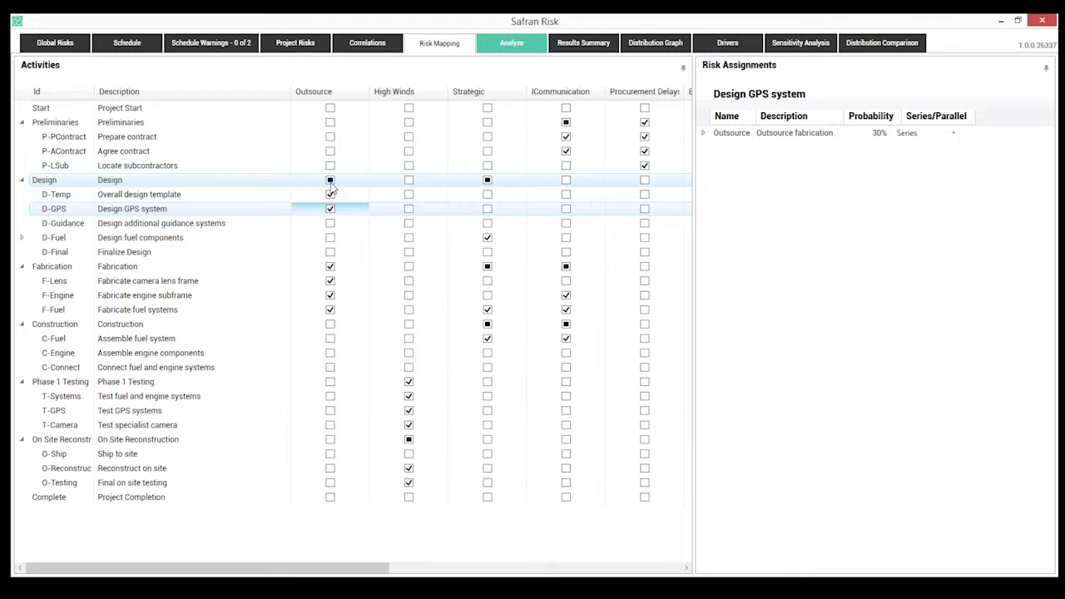
left_click(330, 181)
left_click(329, 180)
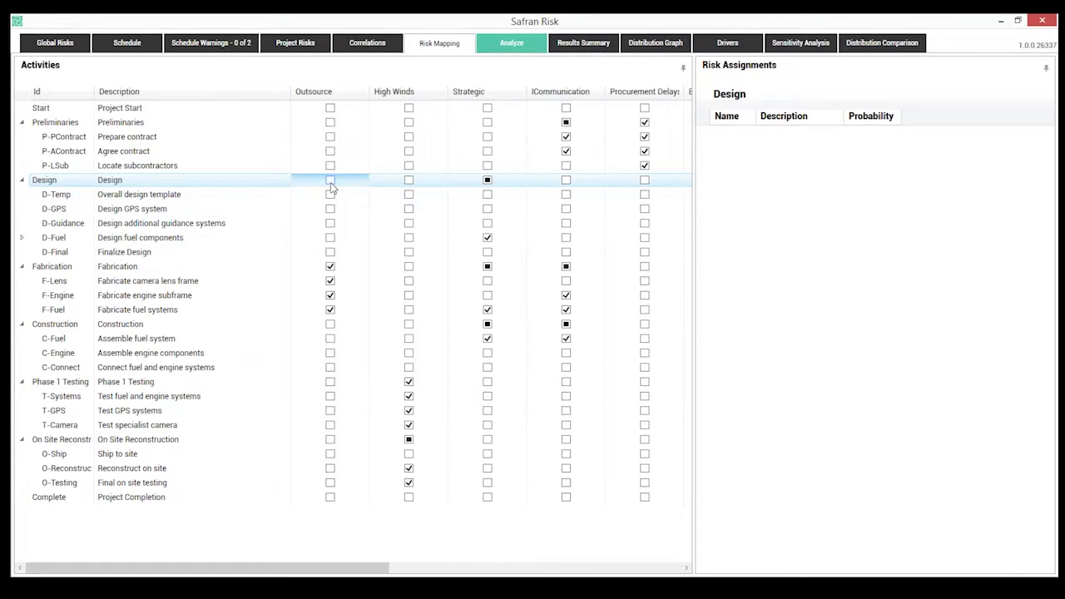
Display Fabrication's risk assignments with impact details for Outsource, Strategic, ICommunication and Merger or Acquisition.
left_click(236, 269)
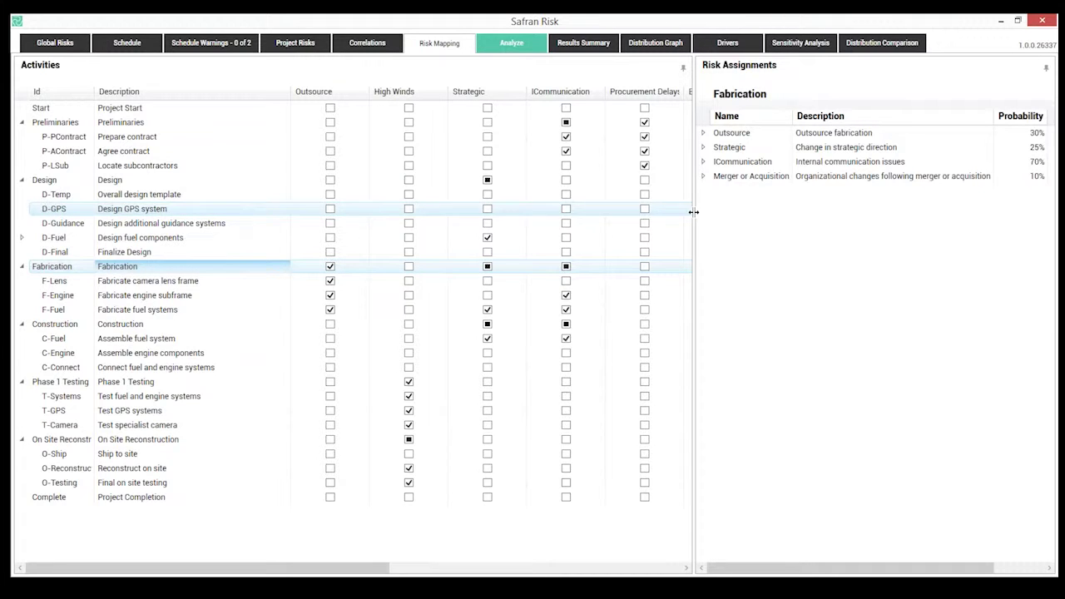
left_click_drag(693, 212, 485, 238)
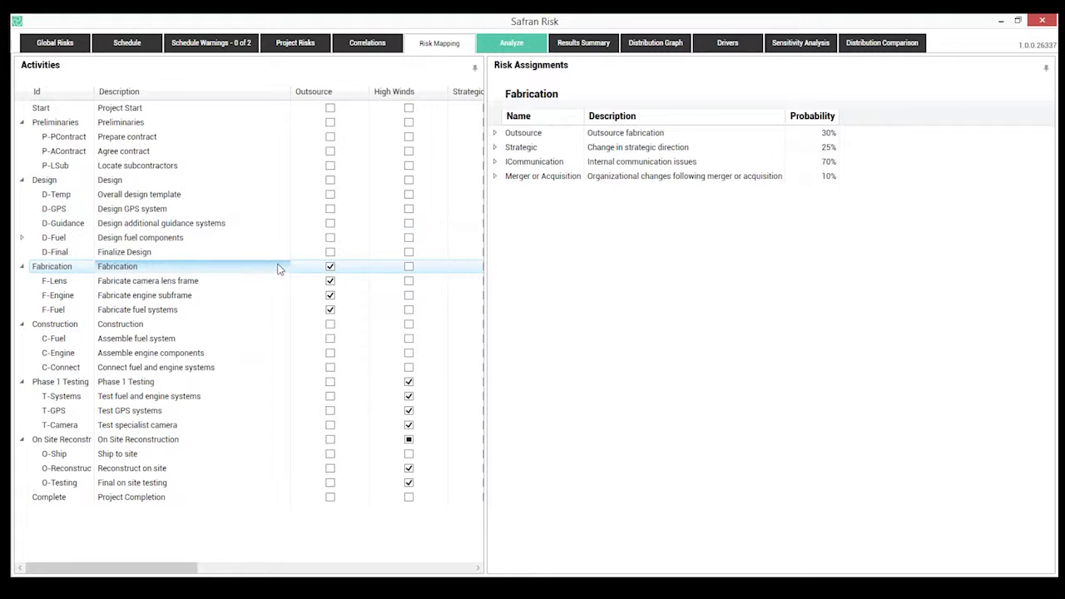
left_click(494, 133)
left_click(495, 223)
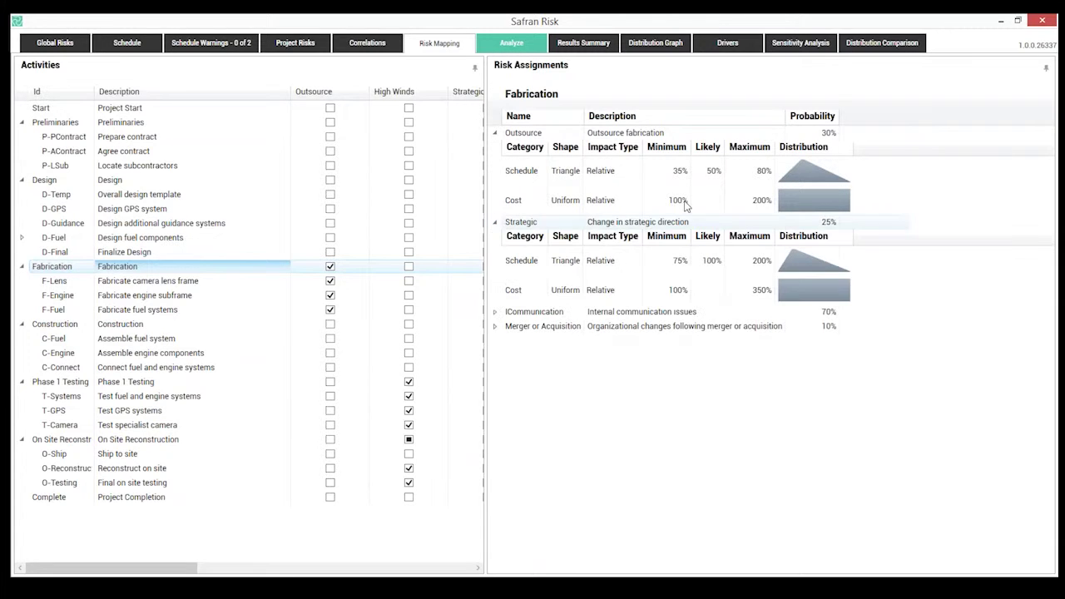
left_click(494, 313)
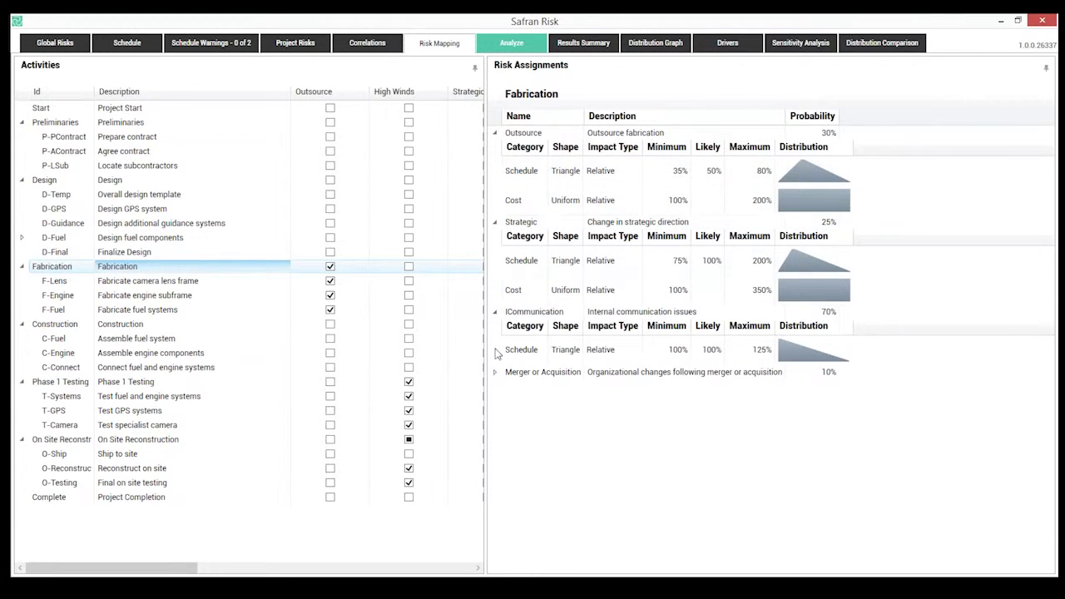
left_click(494, 372)
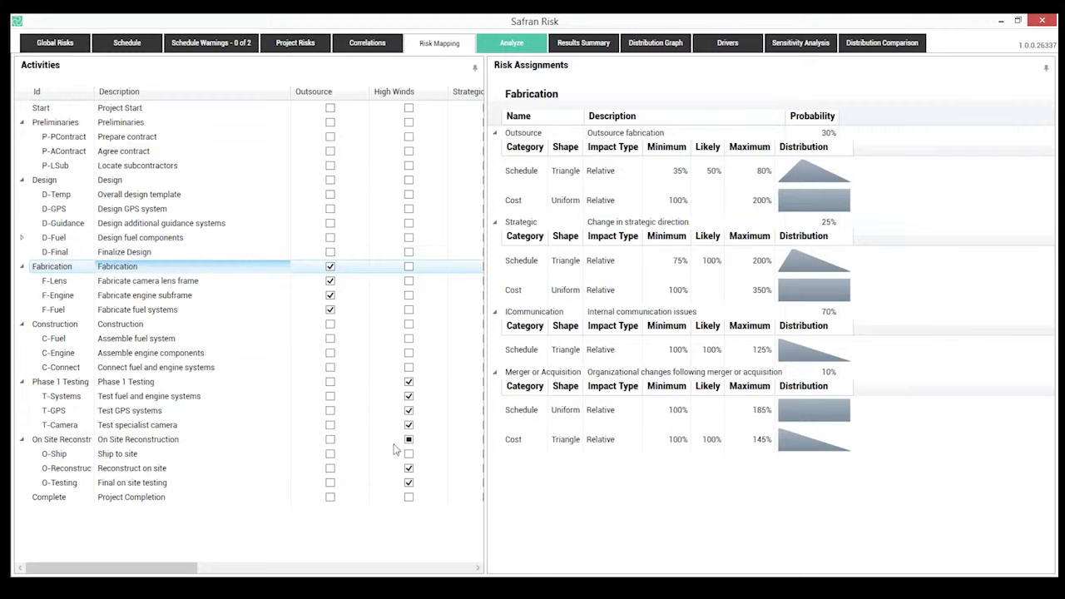
Examine the risks assigned to Locate subcontractors, including the Series/Parallel setting of Low Uncertainty.
left_click_drag(172, 573, 272, 576)
left_click_drag(487, 486, 625, 480)
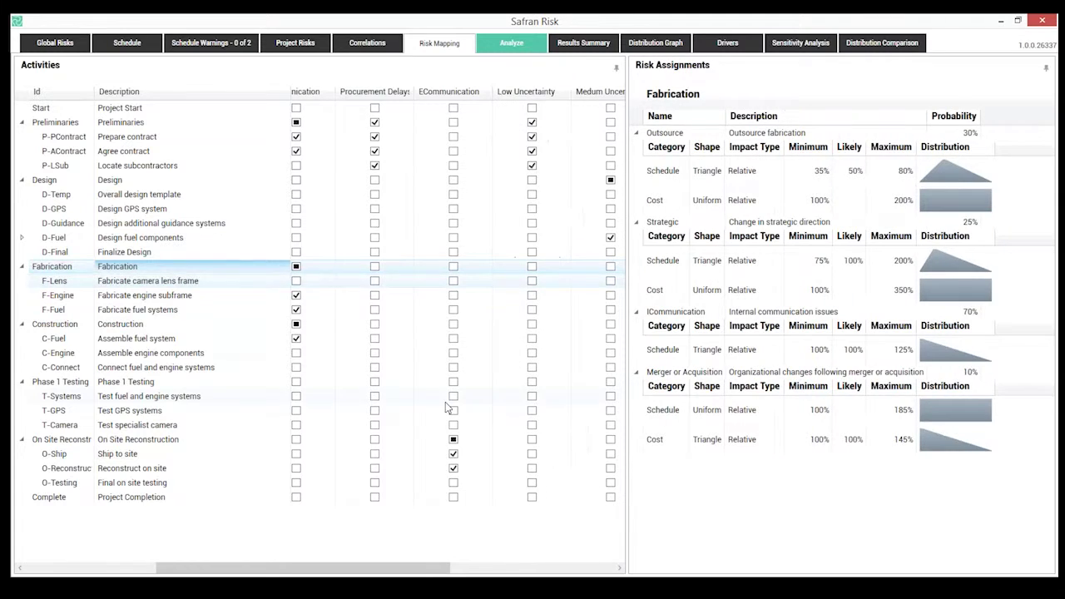
left_click(210, 165)
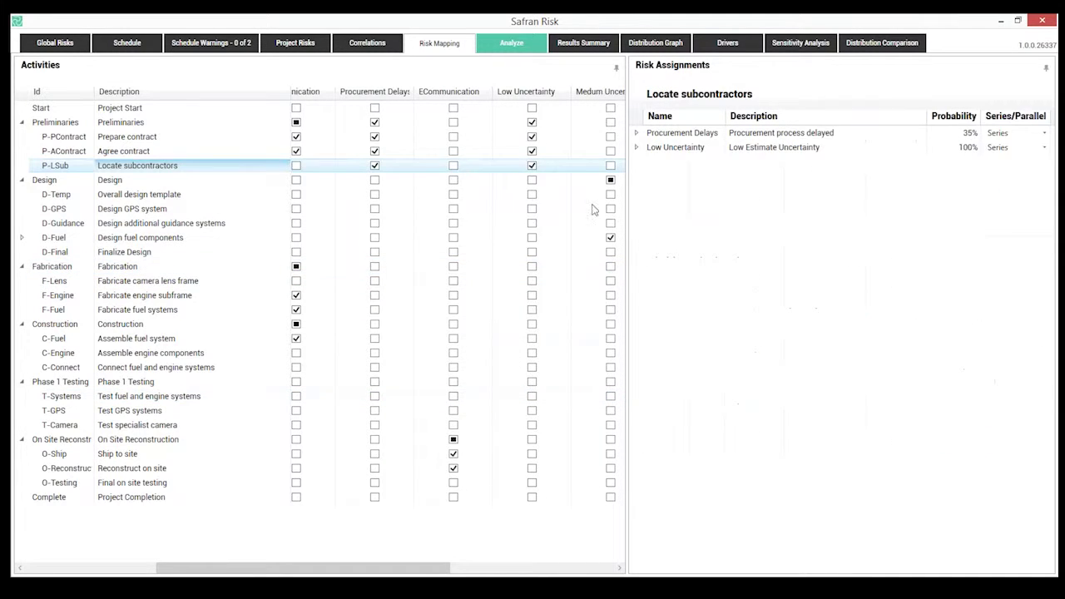
left_click_drag(626, 214, 530, 216)
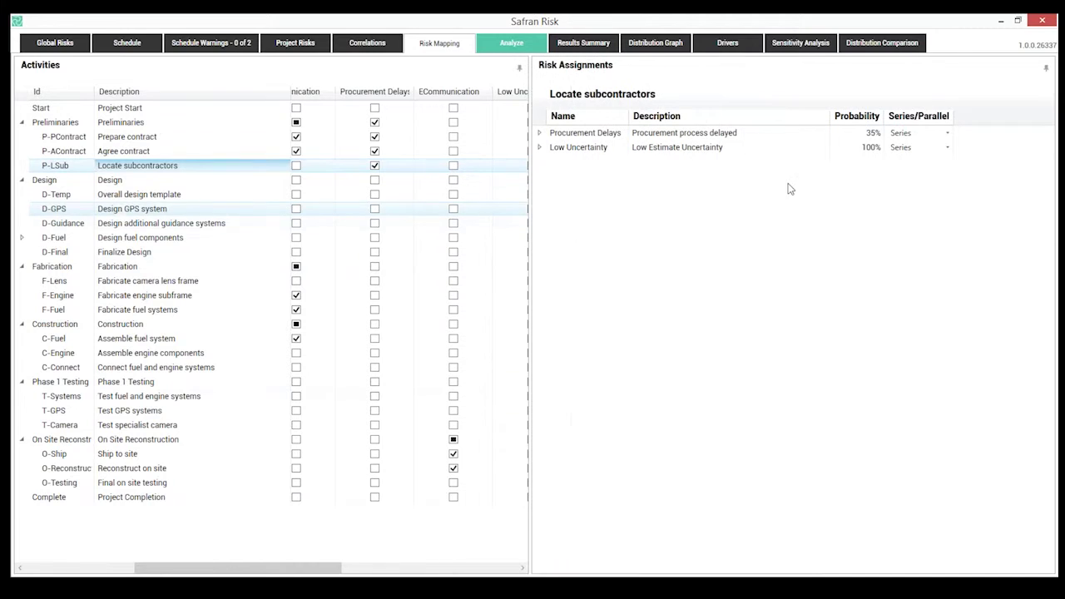
left_click(903, 147)
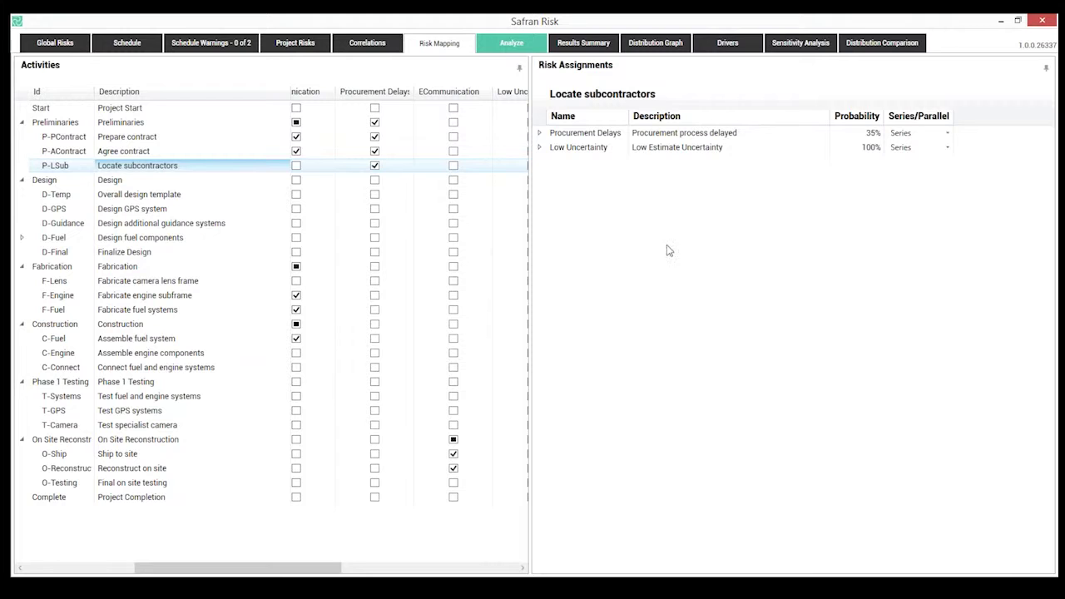
left_click_drag(531, 260, 584, 268)
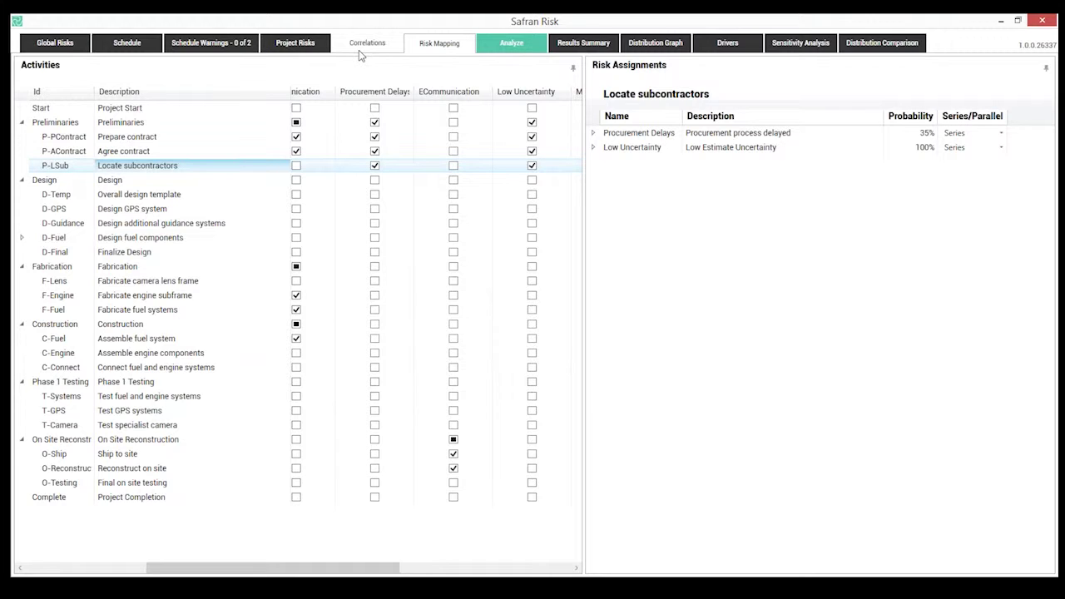
Run the risk analysis with 1000 iterations, without correlations or critical path heat analysis.
left_click(512, 44)
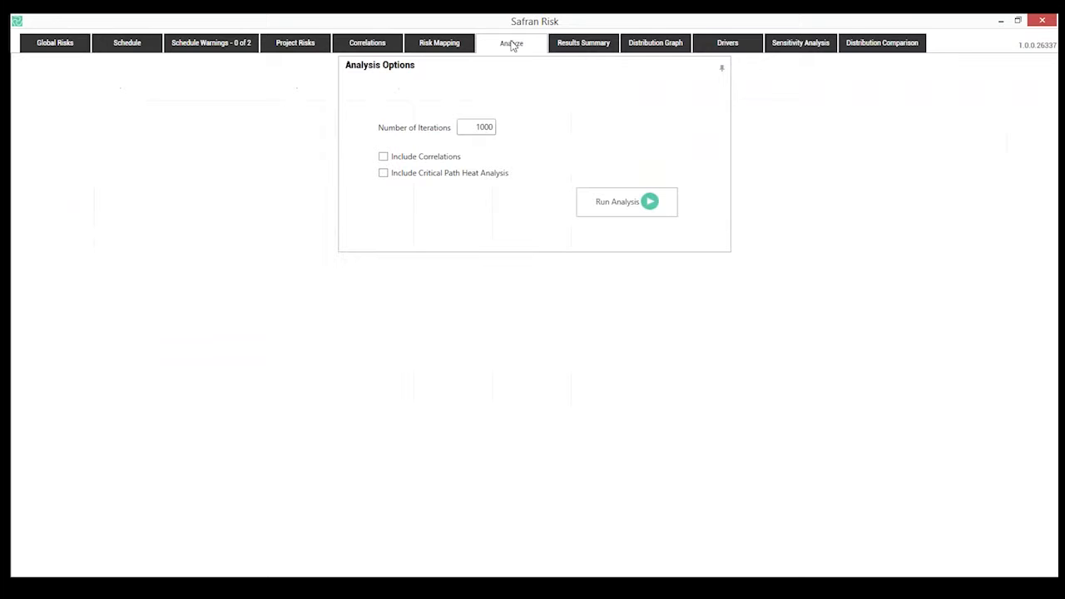
left_click(605, 201)
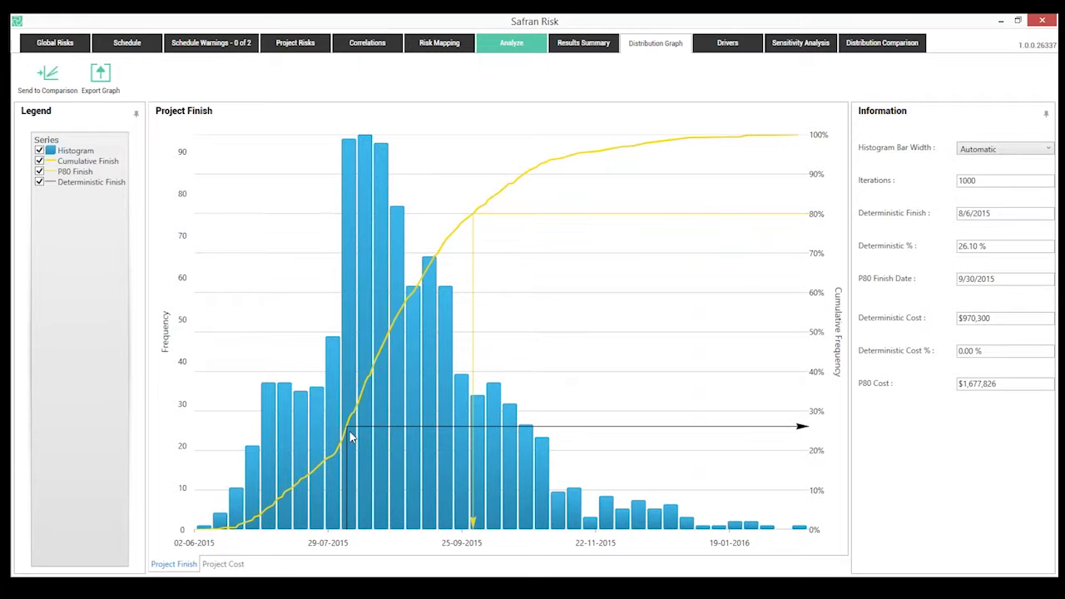
Review the Project Cost and Project Finish distributions and the risk and activity drivers of the project finish.
left_click(223, 564)
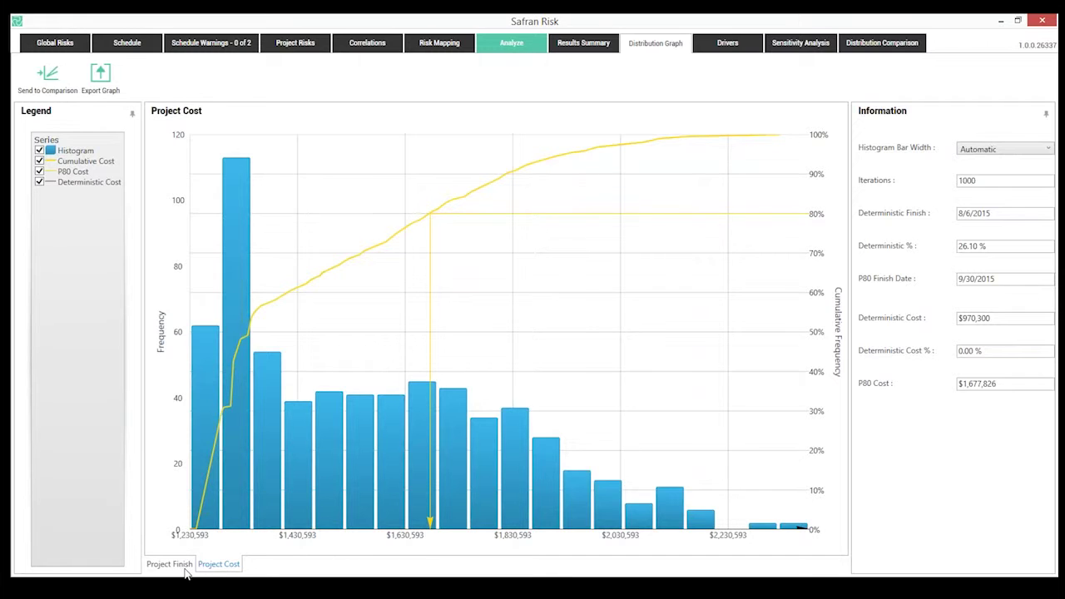
left_click(183, 566)
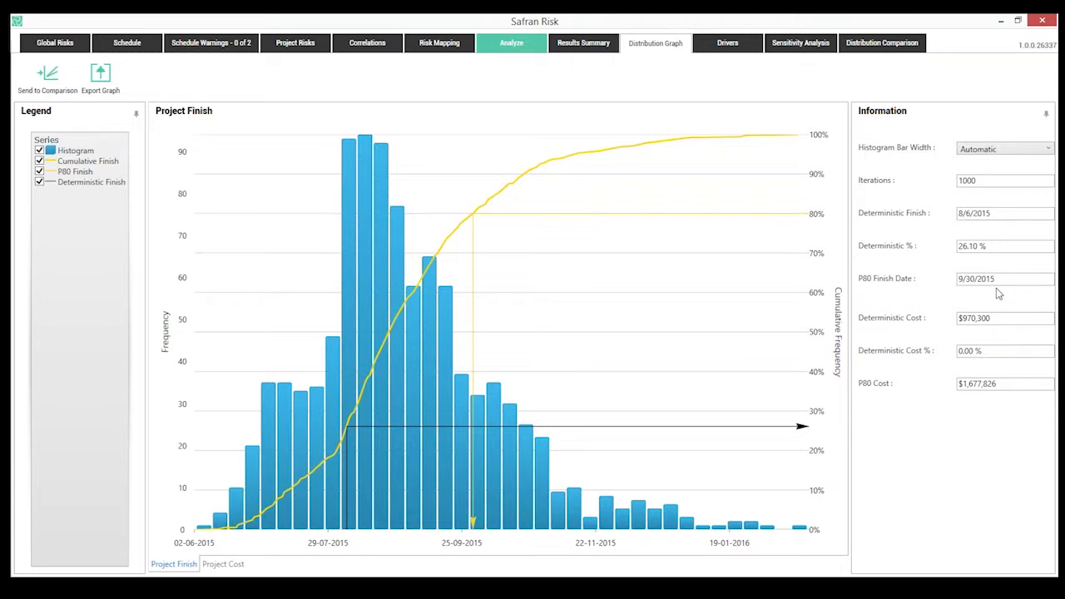
left_click(727, 45)
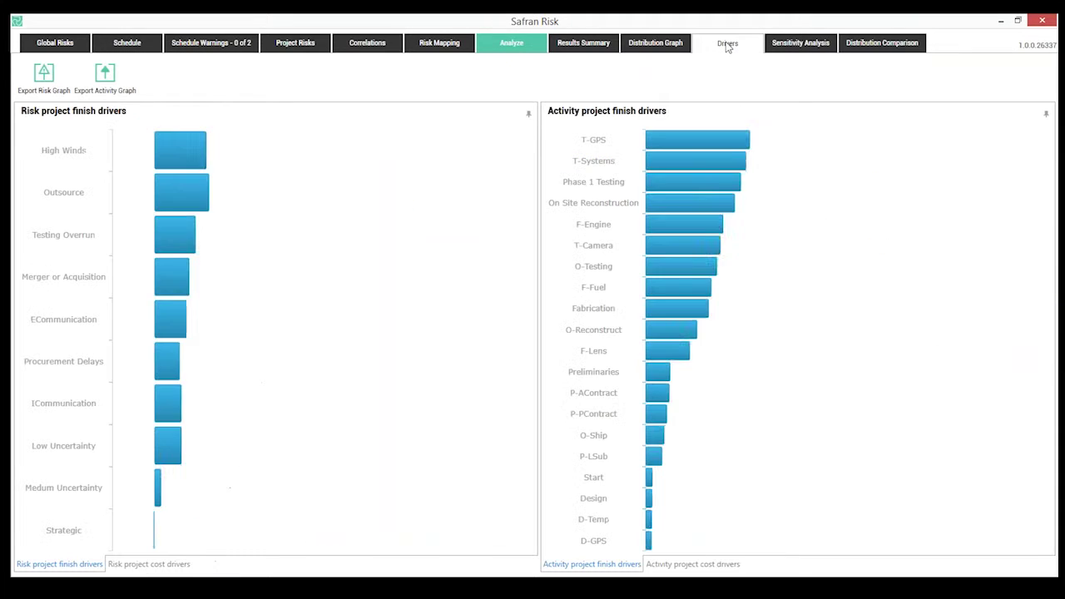
mouse_move(486, 143)
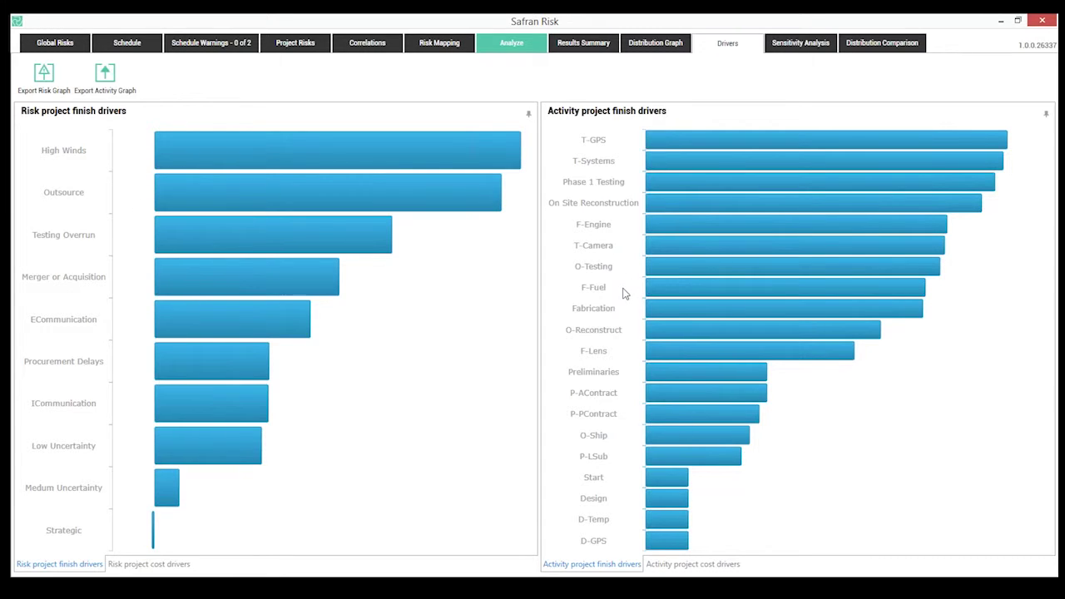
Calculate the sensitivity impacts of the risks at confidence level 80 and sort them by schedule impact.
left_click(799, 46)
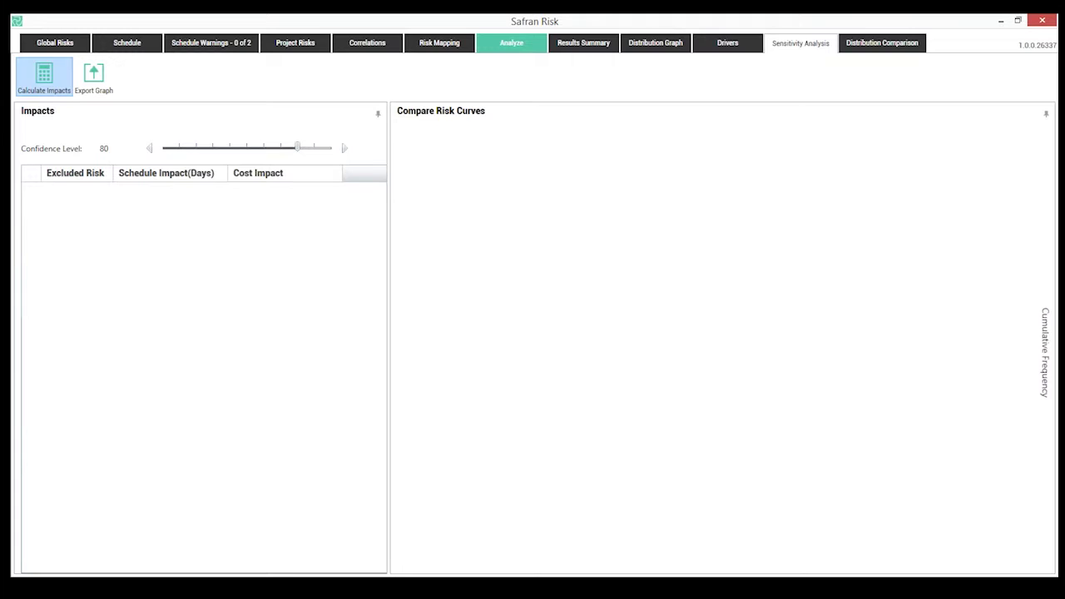
left_click(44, 76)
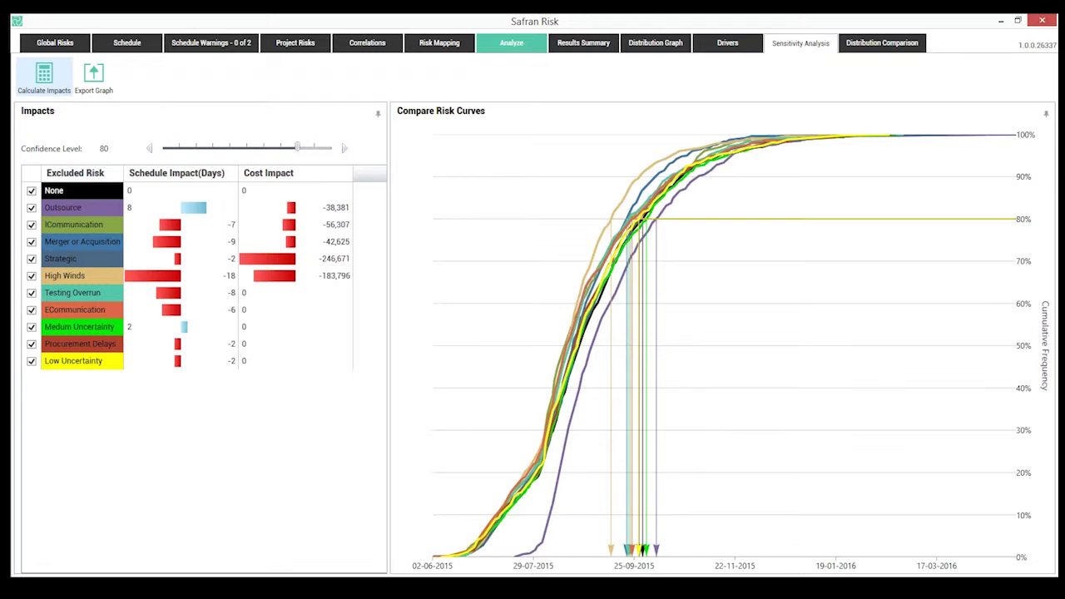
left_click(158, 175)
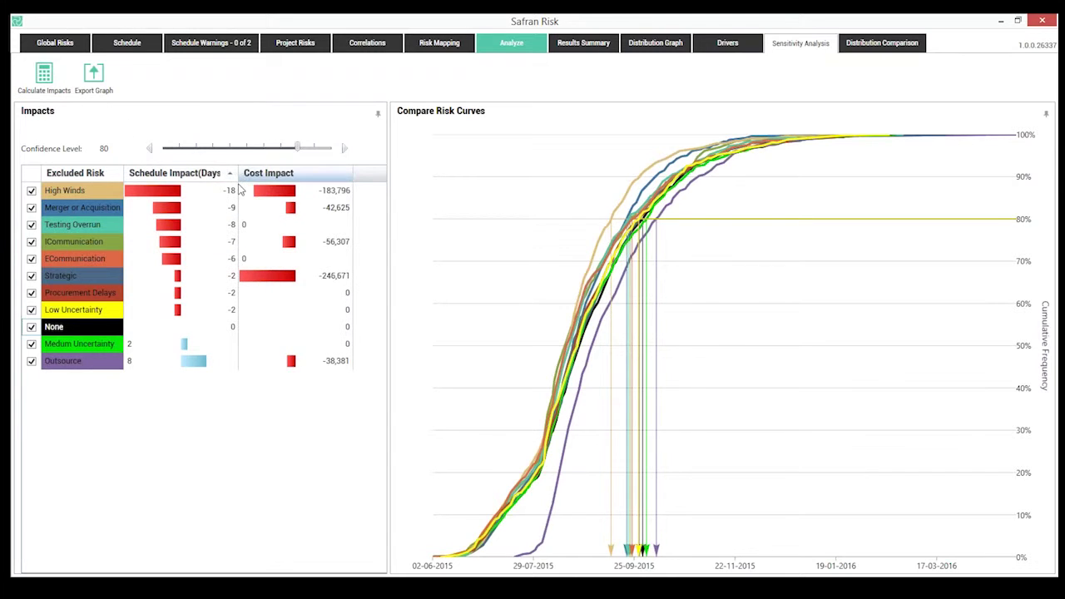
Hide all risk curves except High Winds and None in the sensitivity comparison.
left_click(32, 361)
left_click(31, 343)
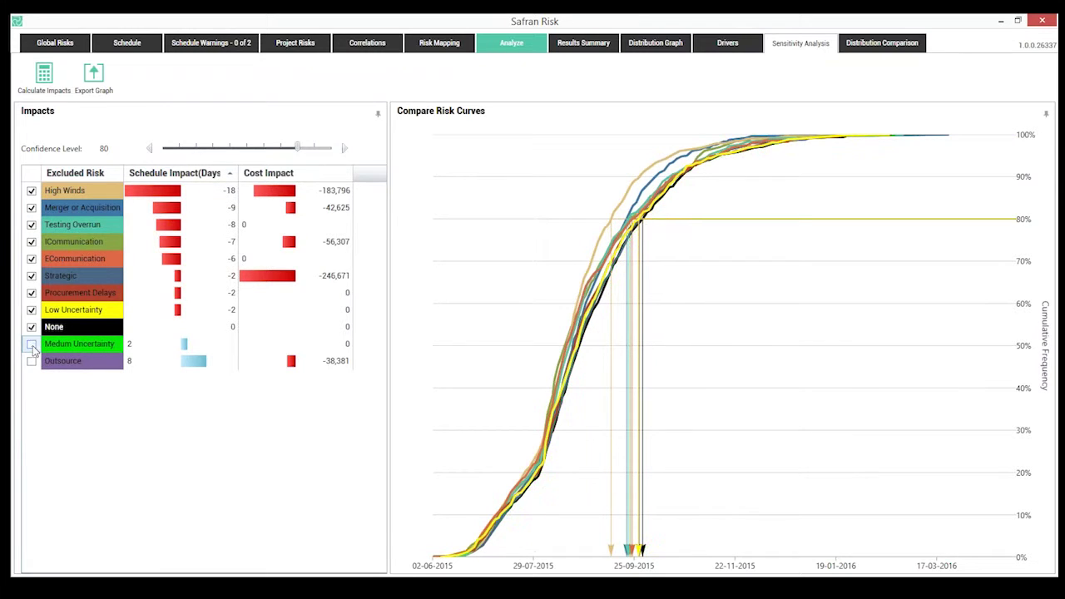
left_click(32, 309)
left_click(32, 292)
left_click(32, 275)
left_click(32, 258)
left_click(32, 242)
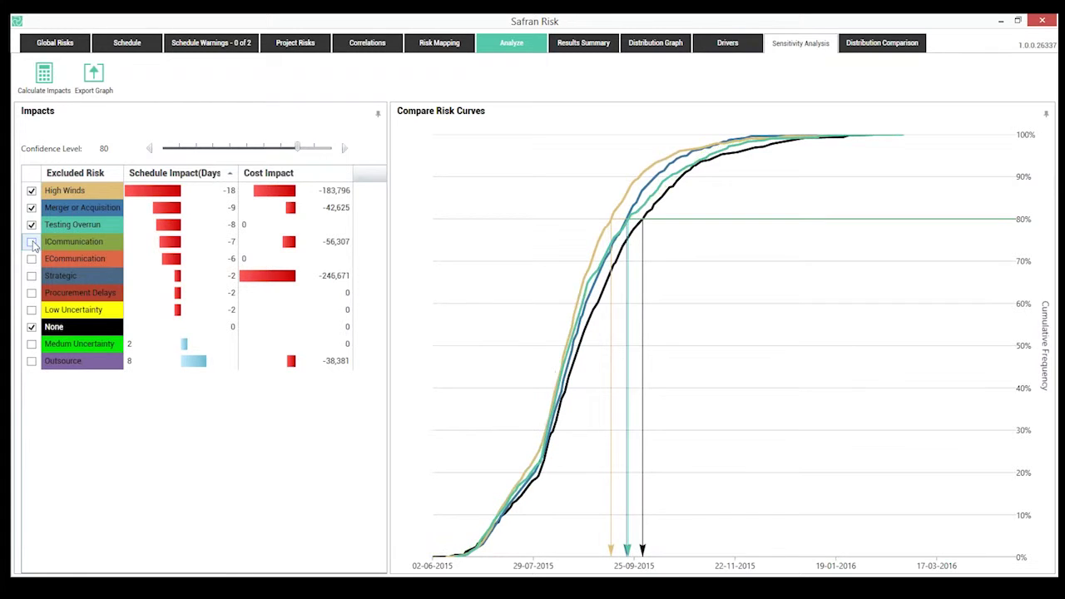
left_click(32, 224)
left_click(32, 207)
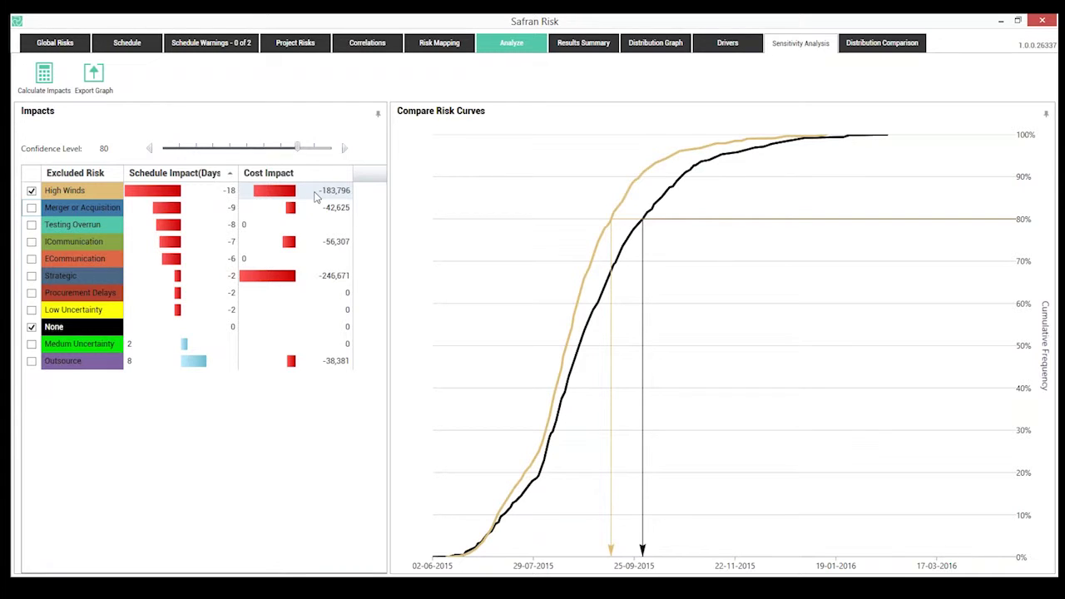
Compare the Outsource curve with None in place of High Winds, and return to the Project Finish distribution graph.
left_click(32, 191)
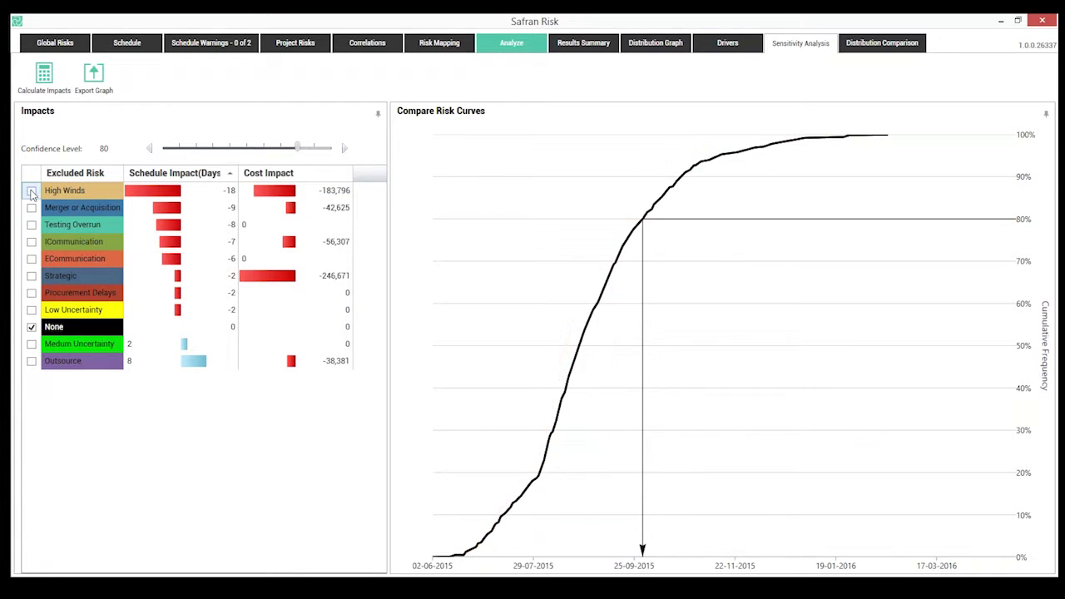
left_click(32, 360)
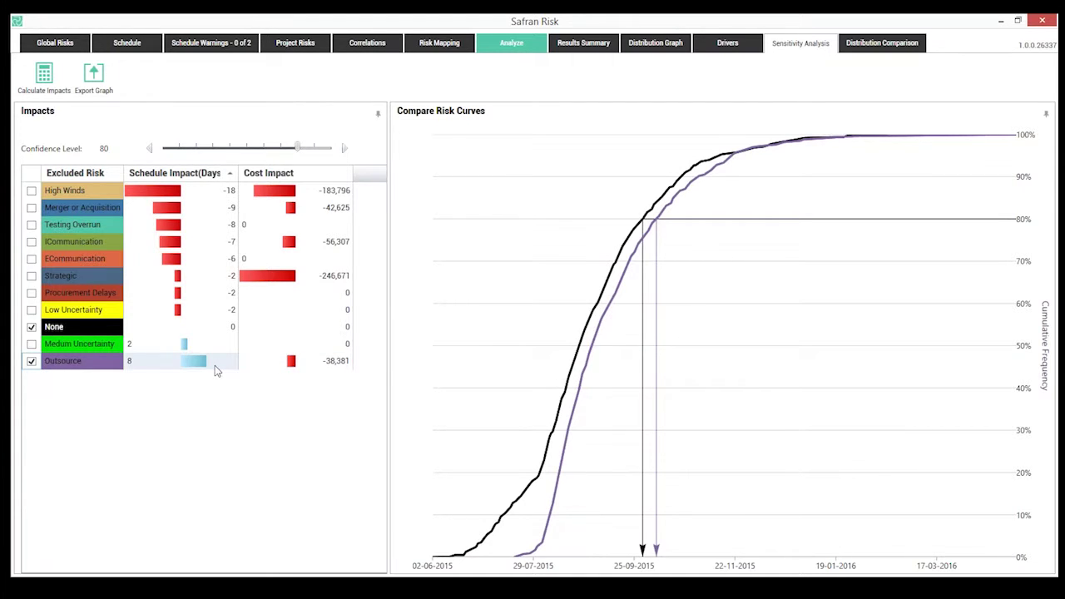
left_click(648, 46)
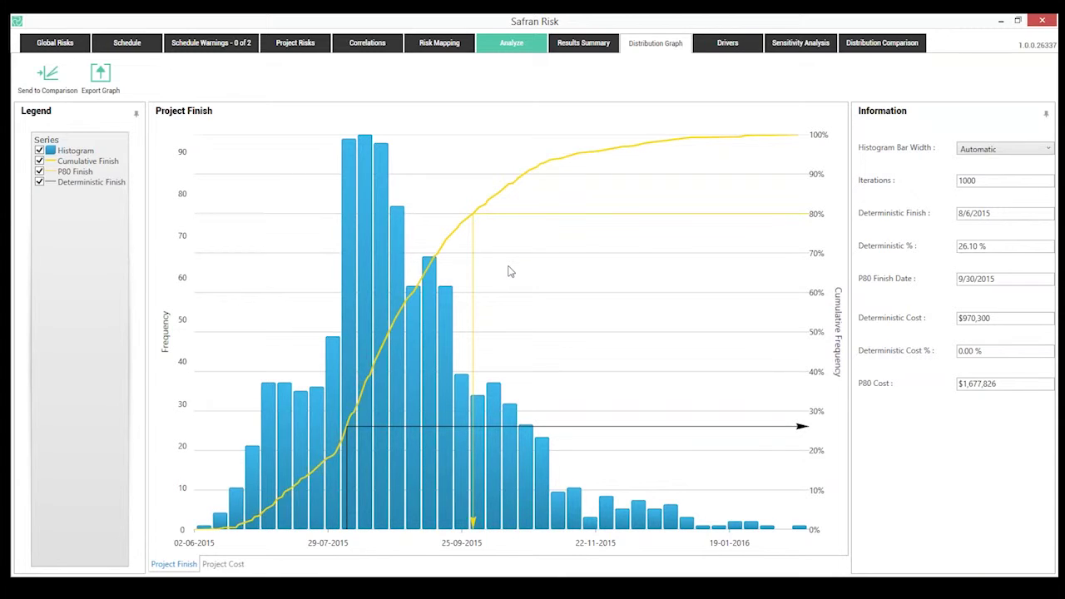
Send the Project Finish distribution to the comparison and add the High Winds curve to the sensitivity comparison with None and Outsource.
left_click(50, 75)
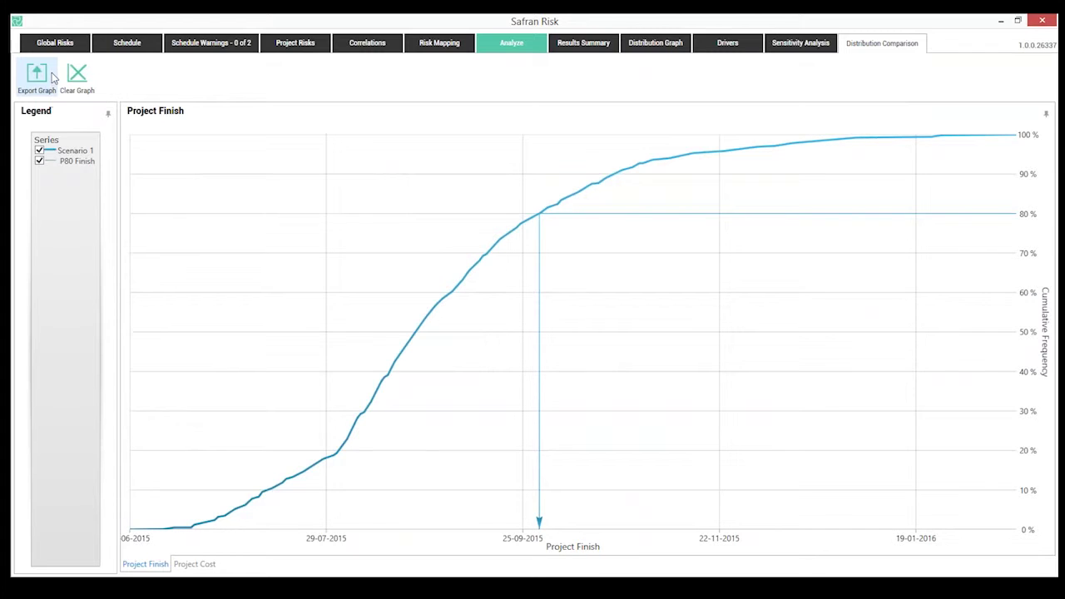
left_click(794, 48)
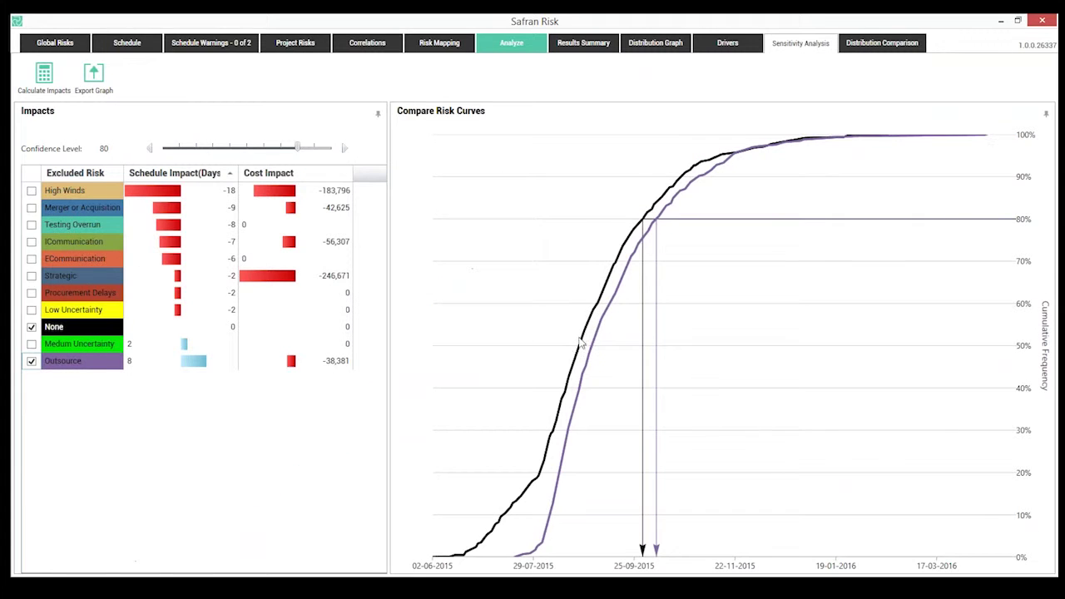
left_click(32, 190)
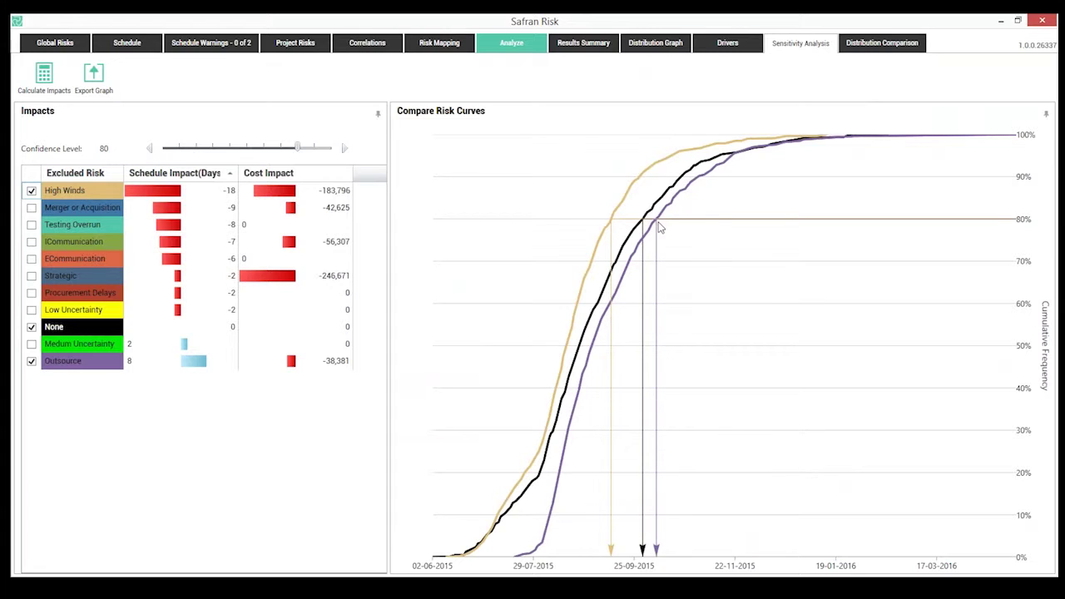
mouse_move(611, 226)
Send the Project Cost distribution to the comparison and switch the comparison to the Project Finish curve.
left_click(439, 44)
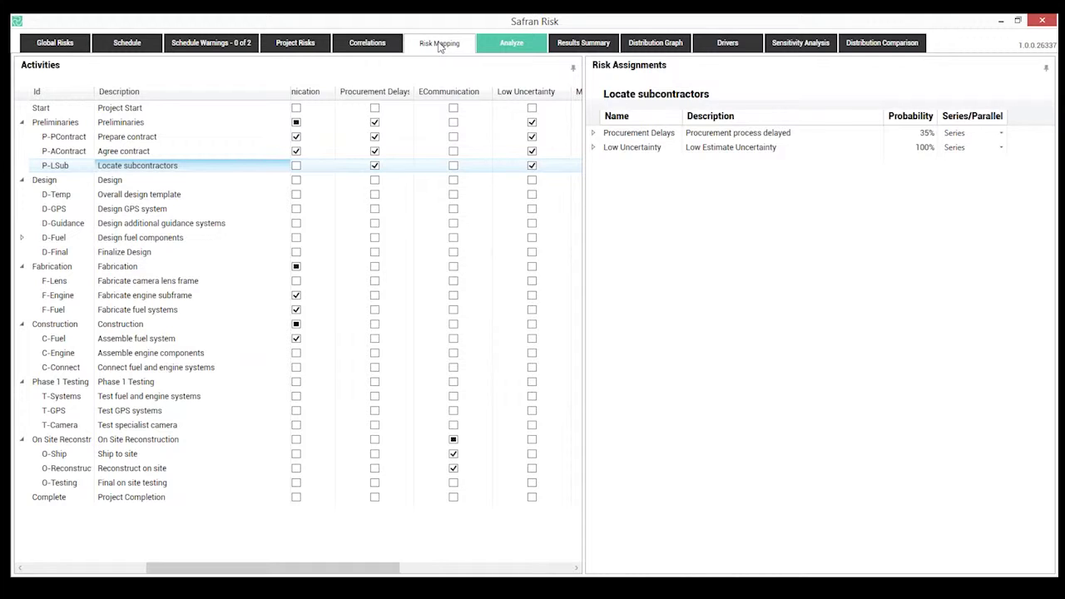
left_click(661, 48)
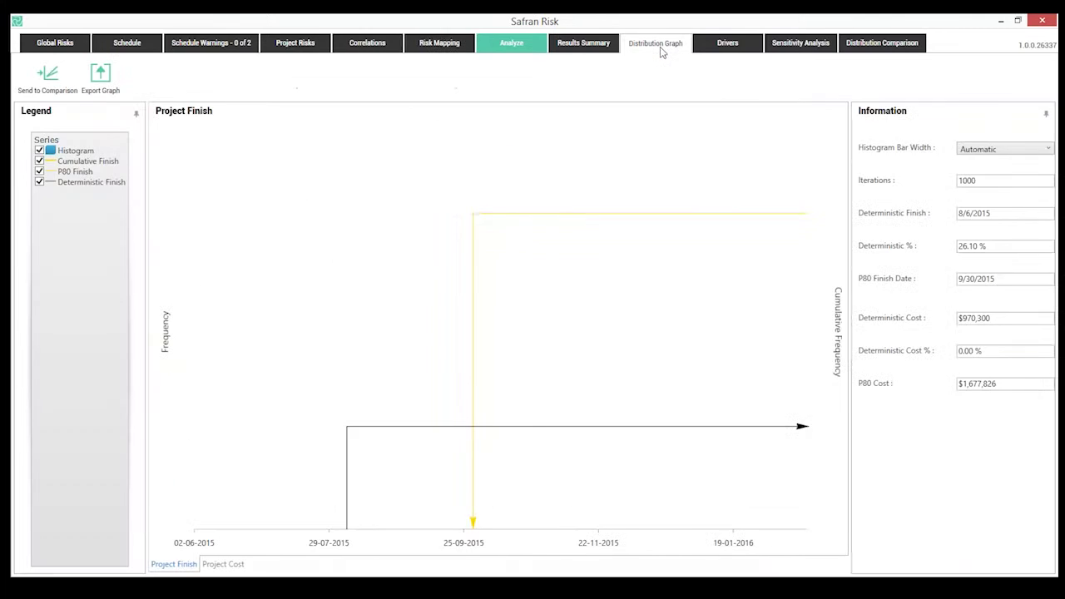
left_click(228, 567)
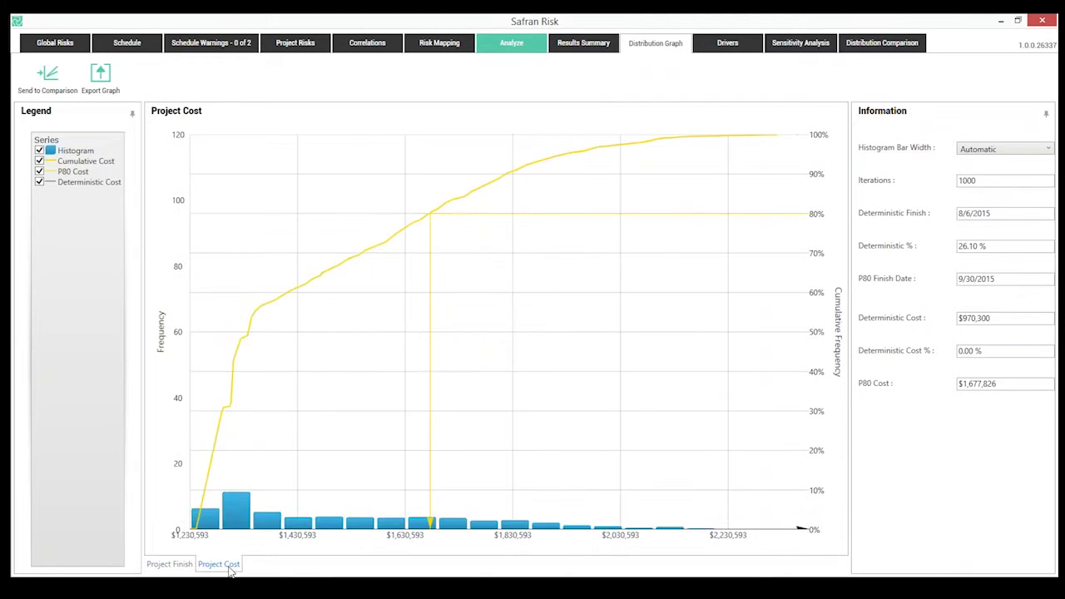
left_click(48, 73)
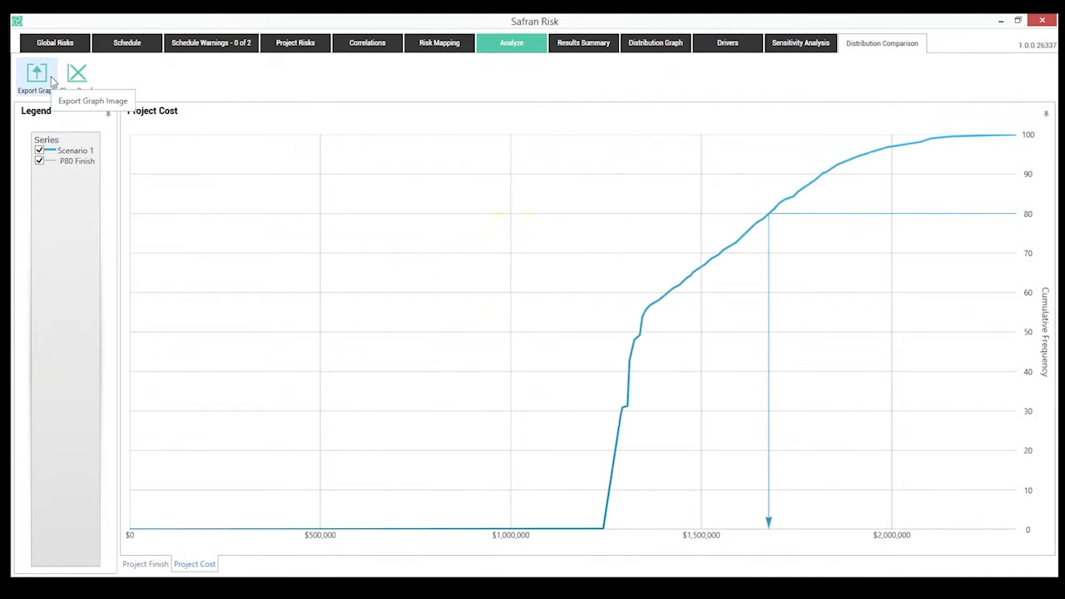
left_click(146, 565)
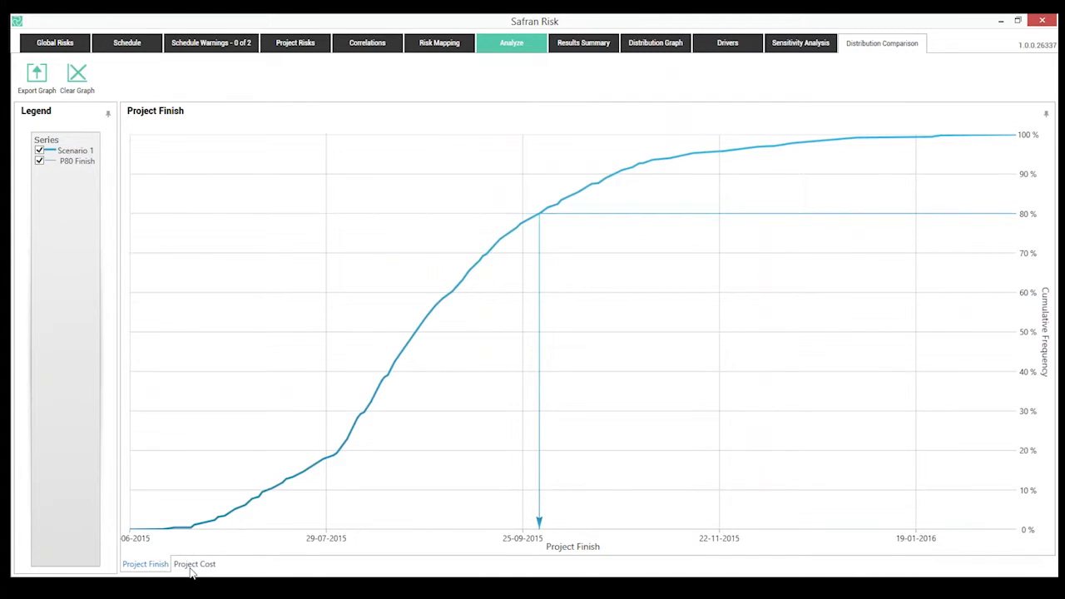
Map the Outsource risk to the Design summary and all its activities.
left_click(439, 43)
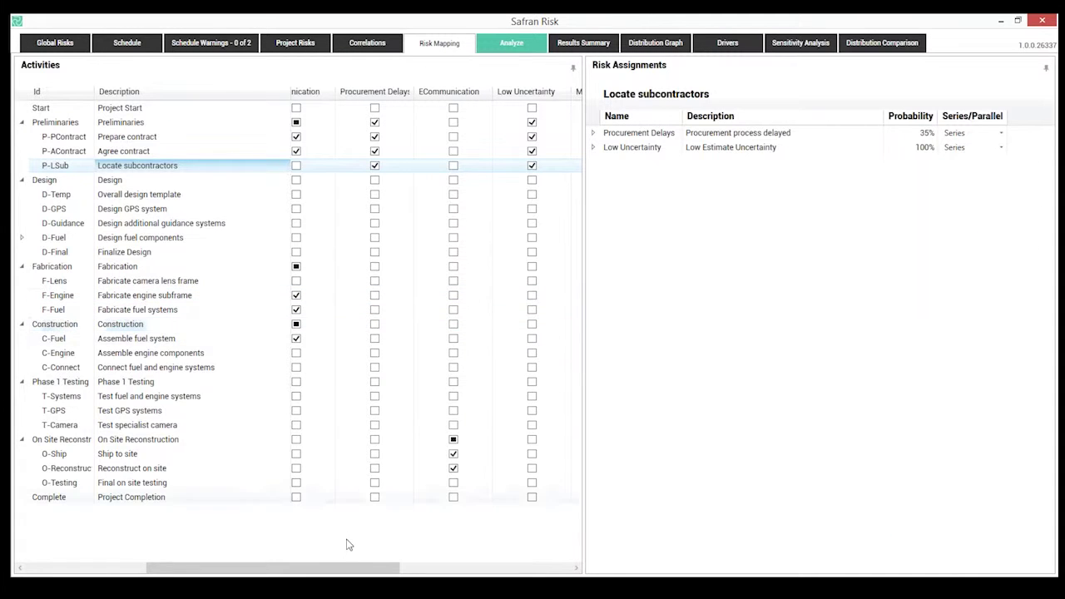
left_click_drag(348, 567, 227, 568)
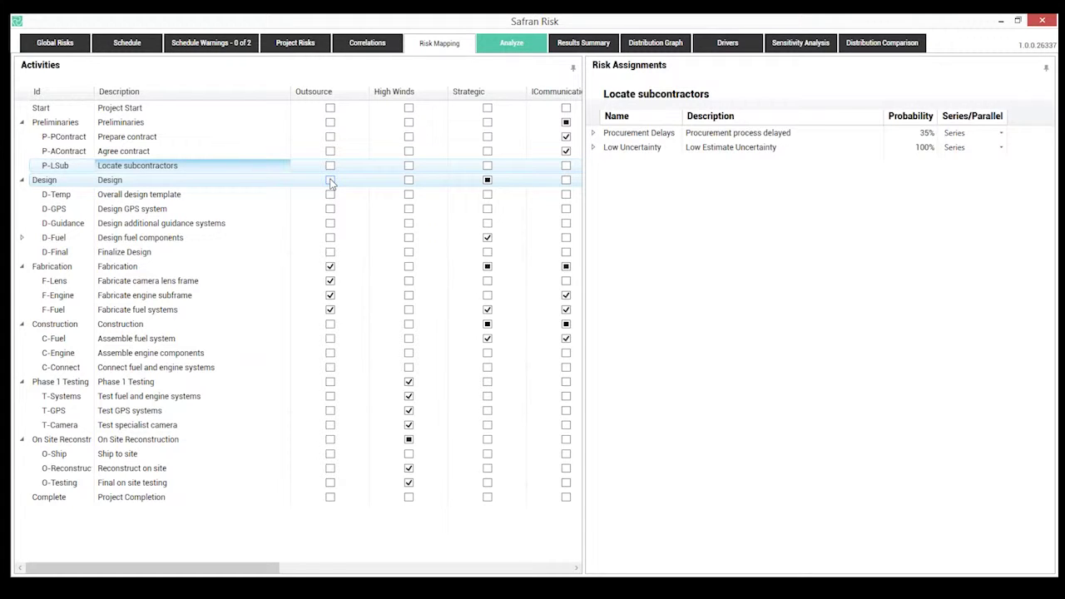
left_click(331, 181)
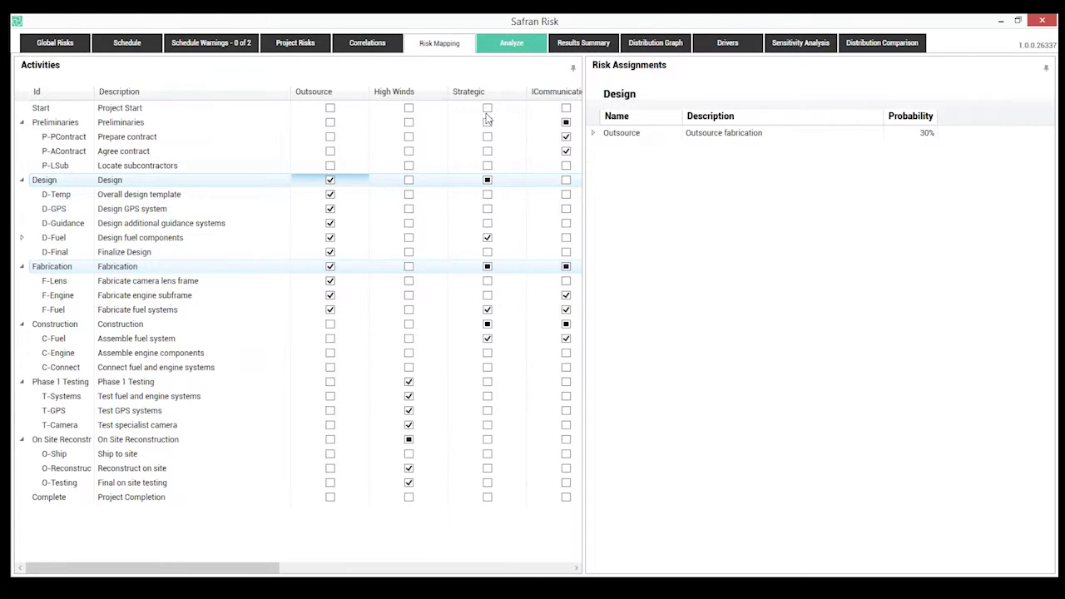
Run the risk analysis with 1000 iterations, without correlations, and show the new Project Finish distribution.
left_click(511, 43)
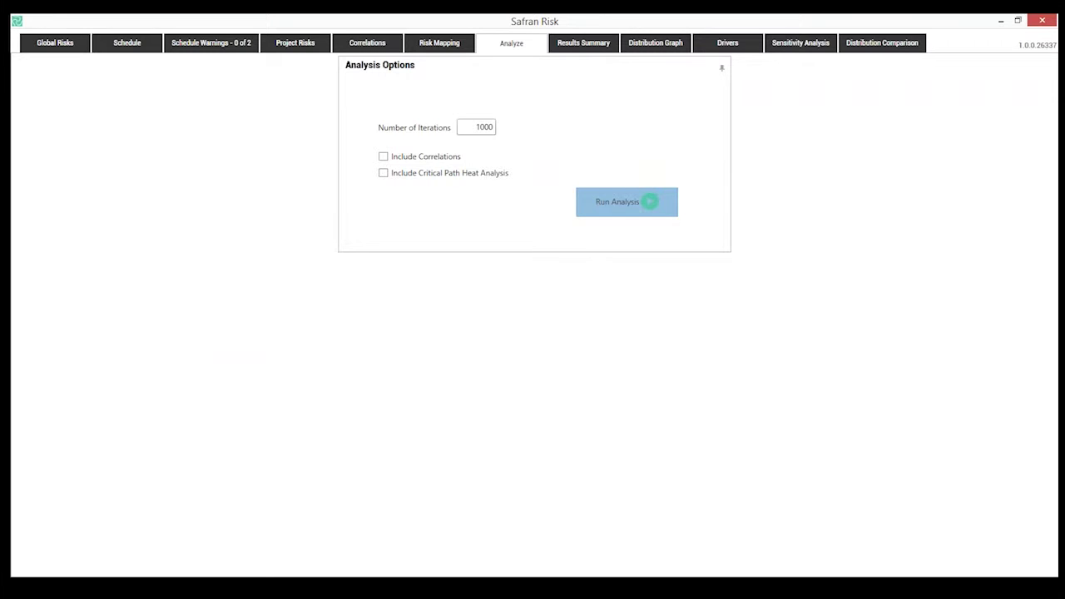
left_click(649, 202)
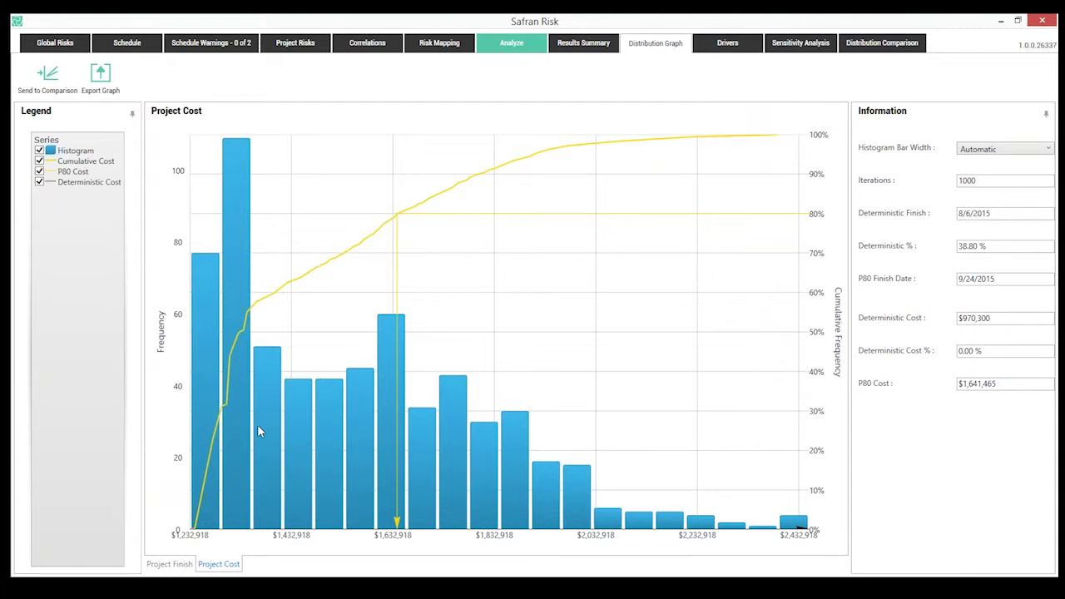
left_click(185, 564)
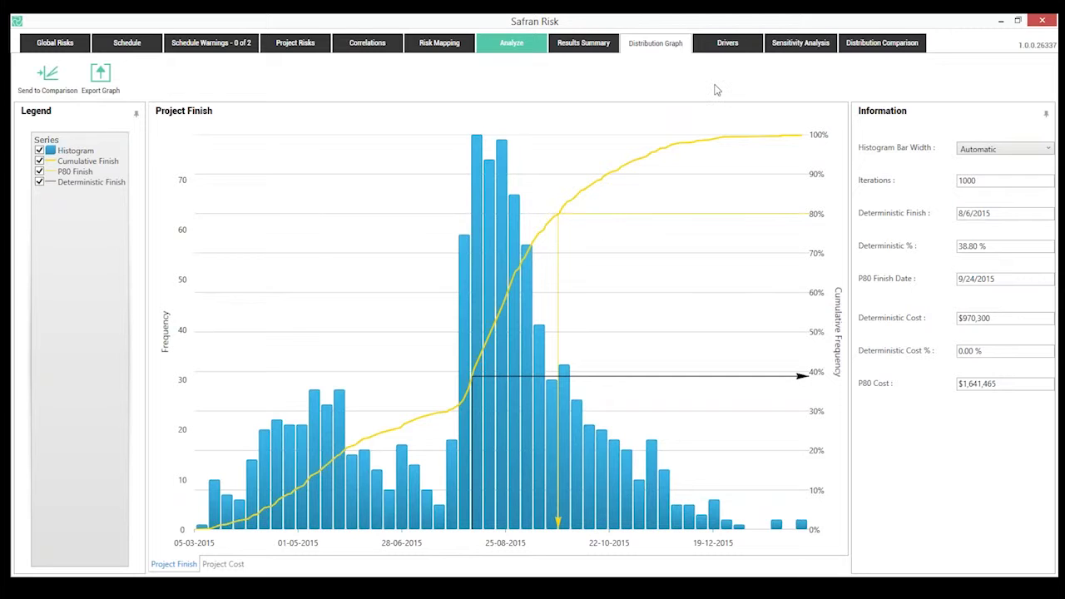
View the project finish drivers and calculate the sensitivity impacts of the risks at confidence level 80.
left_click(730, 45)
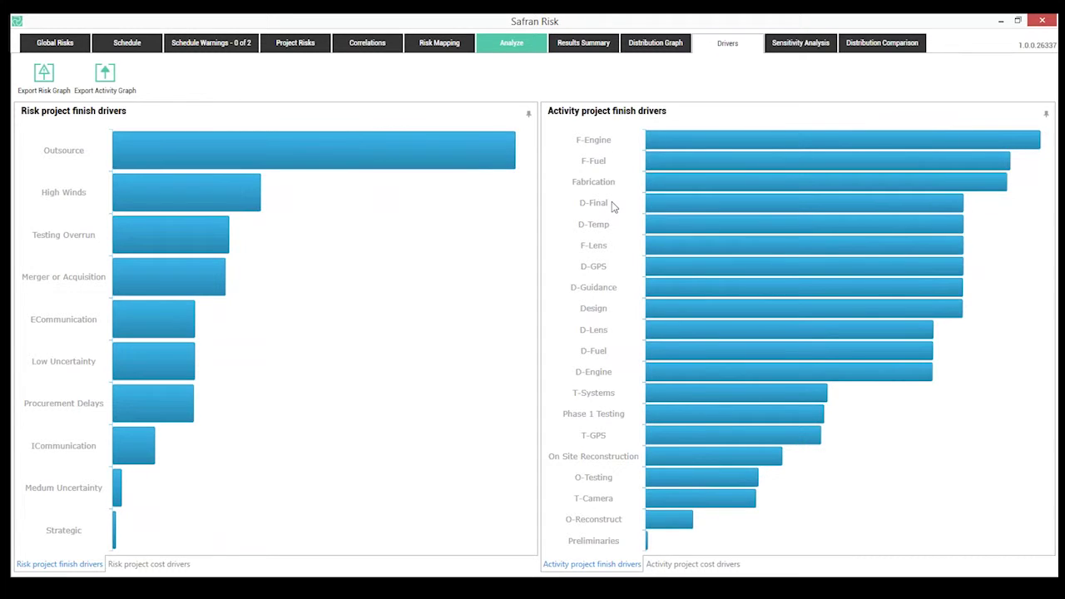
left_click(797, 46)
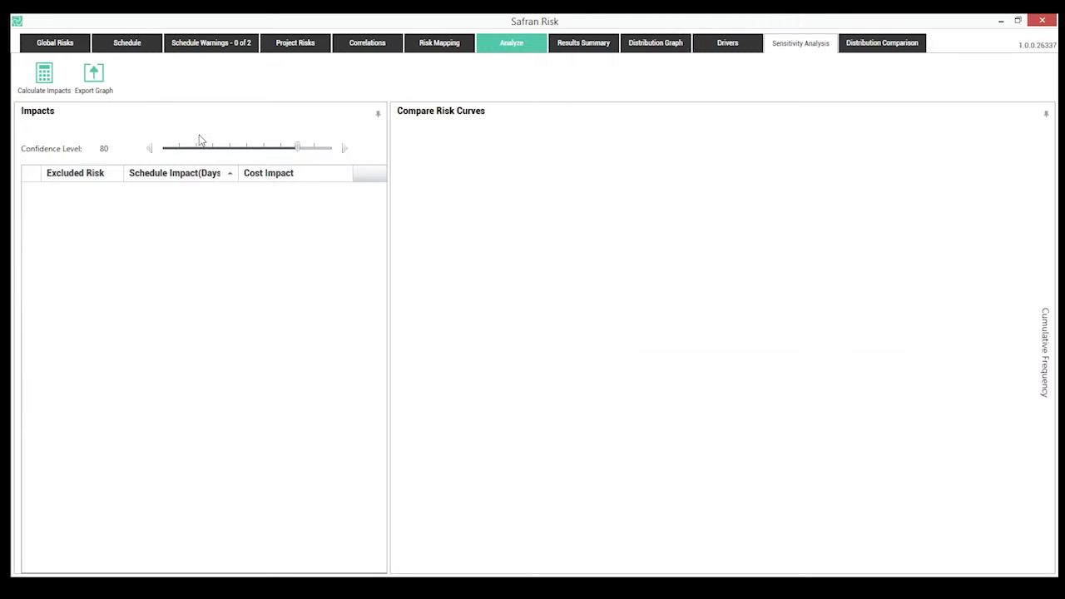
left_click(44, 76)
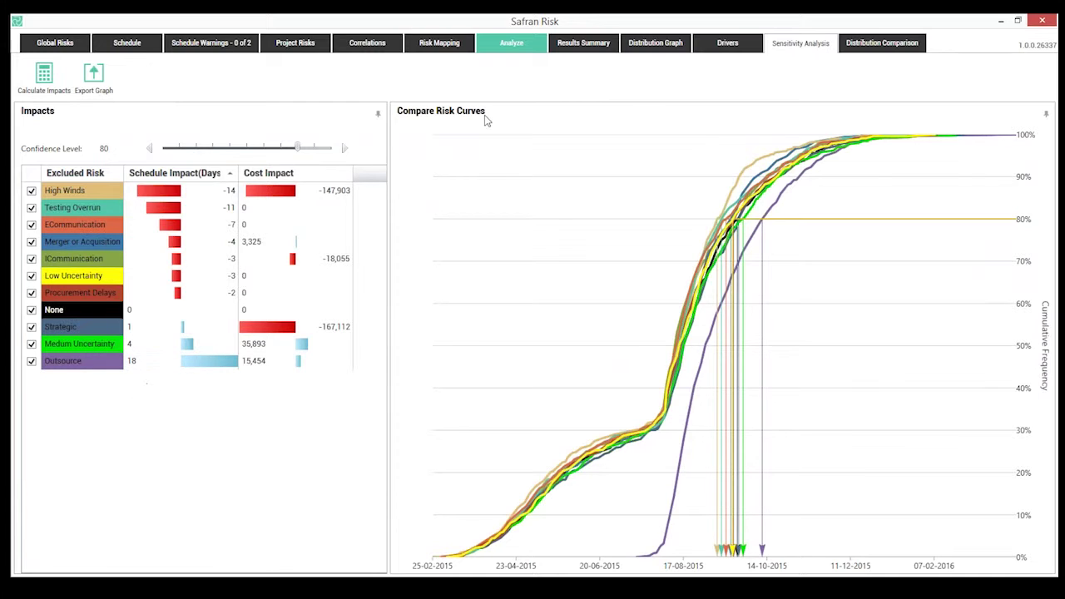
Send the new Project Finish and Project Cost distributions to the comparison as a second scenario.
left_click(639, 47)
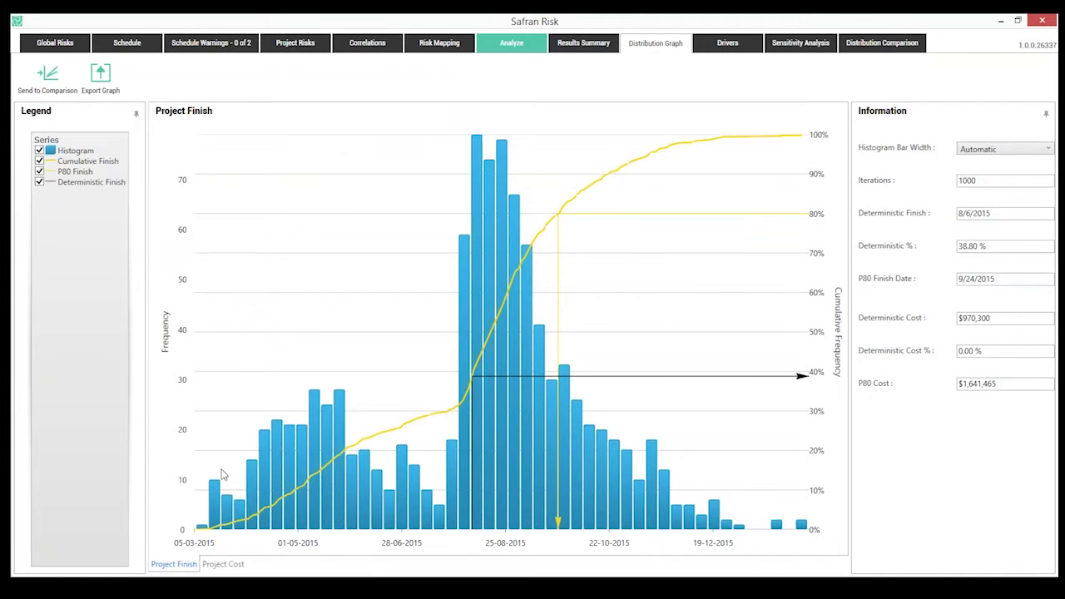
left_click(51, 85)
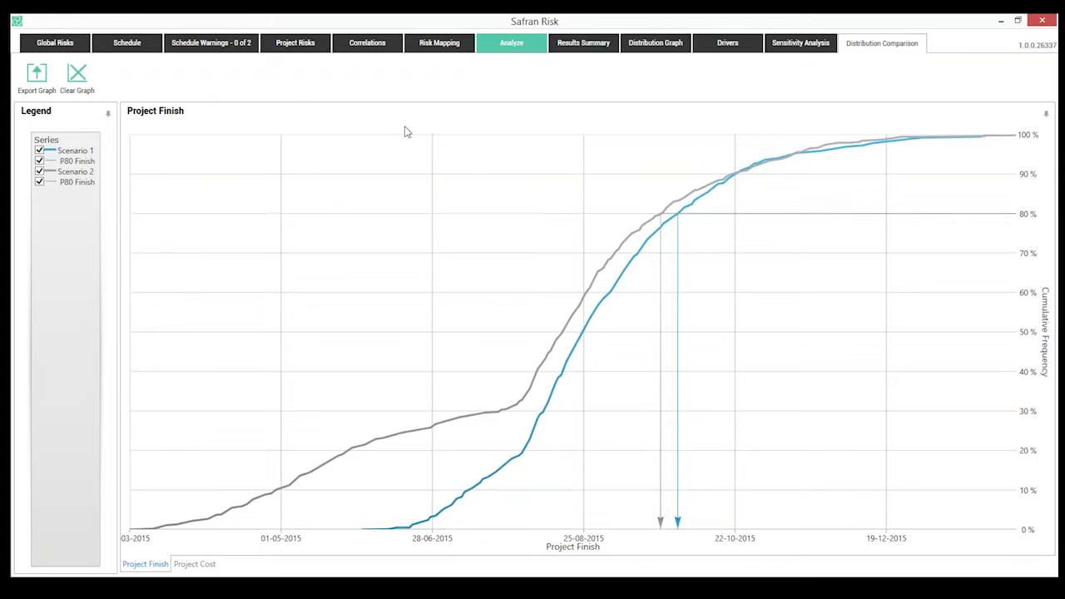
left_click(643, 48)
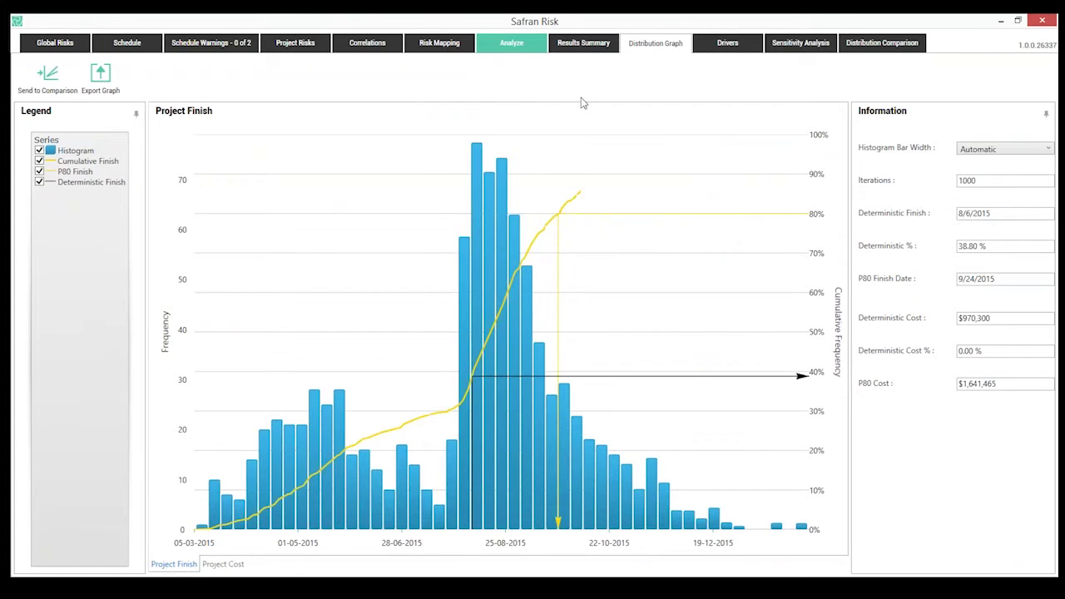
left_click(229, 565)
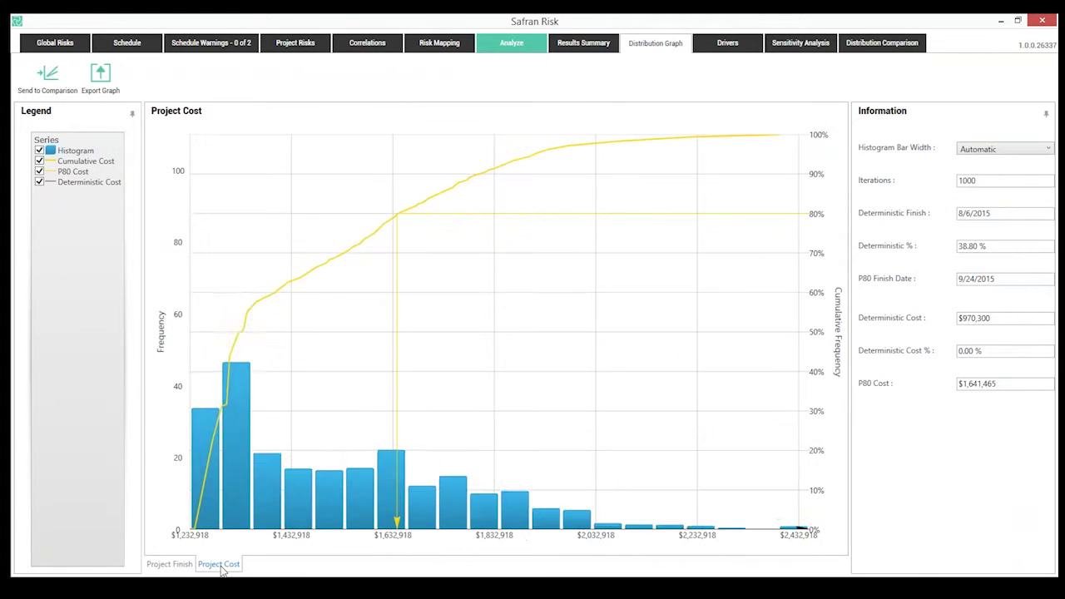
left_click(50, 82)
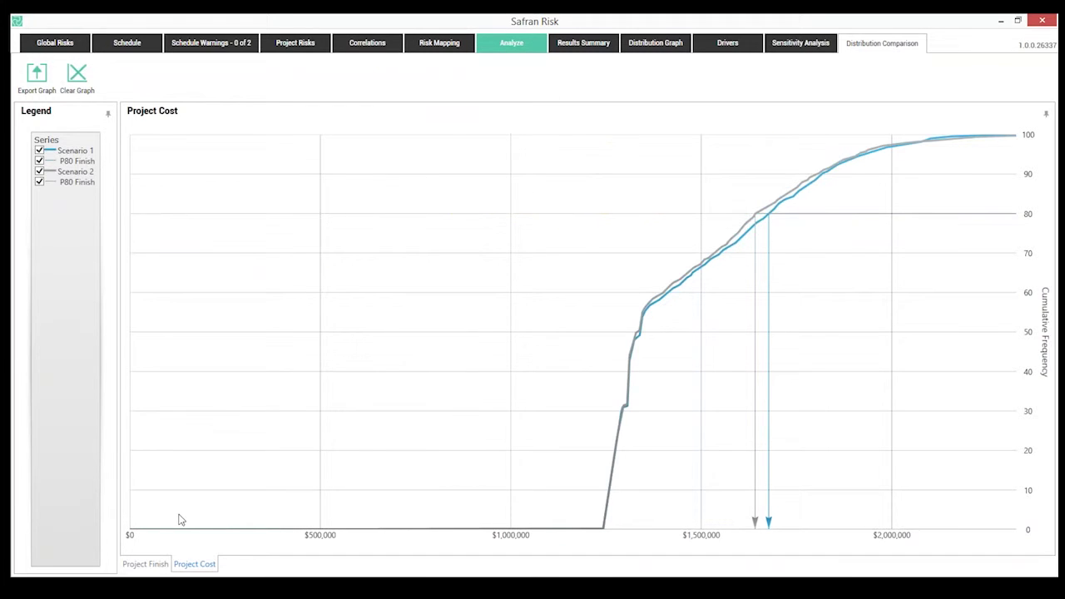
Compare the Project Finish and Project Cost curves of both scenarios, and review the distribution graphs, drivers and sensitivity curves.
left_click(155, 565)
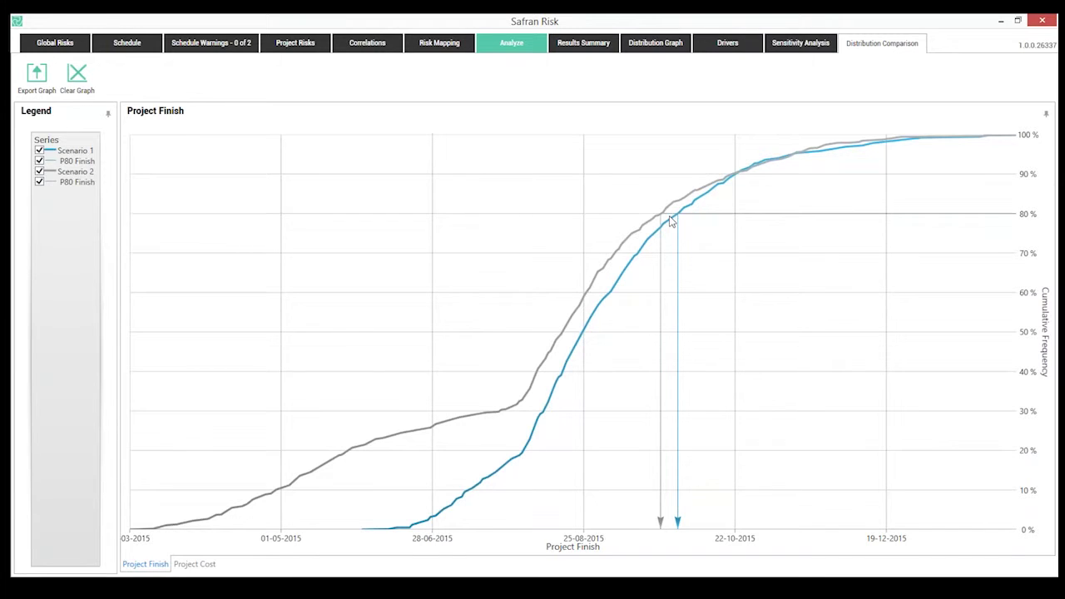
left_click(193, 569)
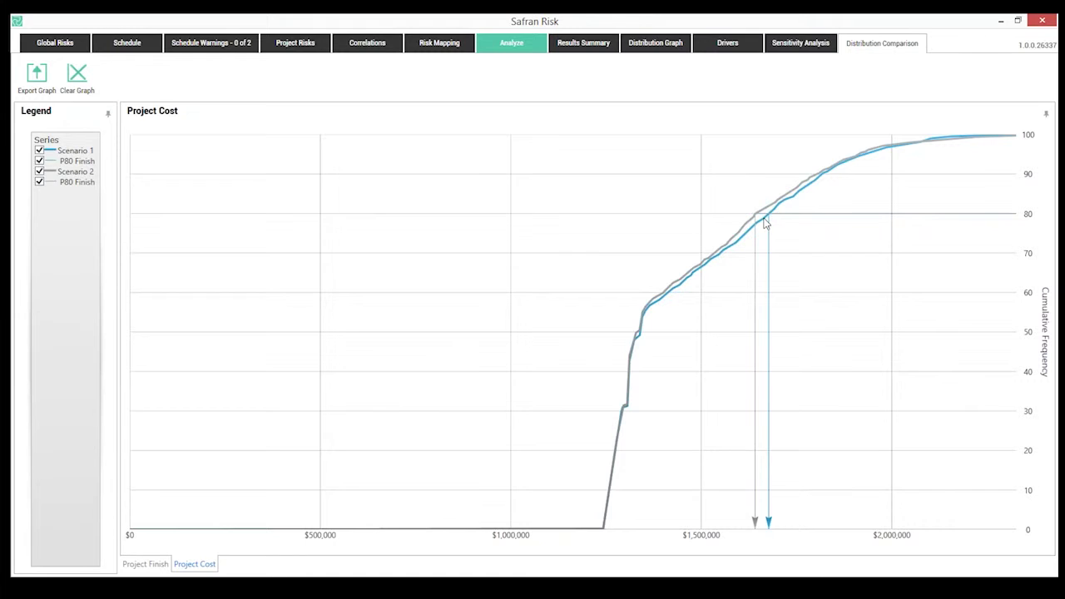
left_click(641, 52)
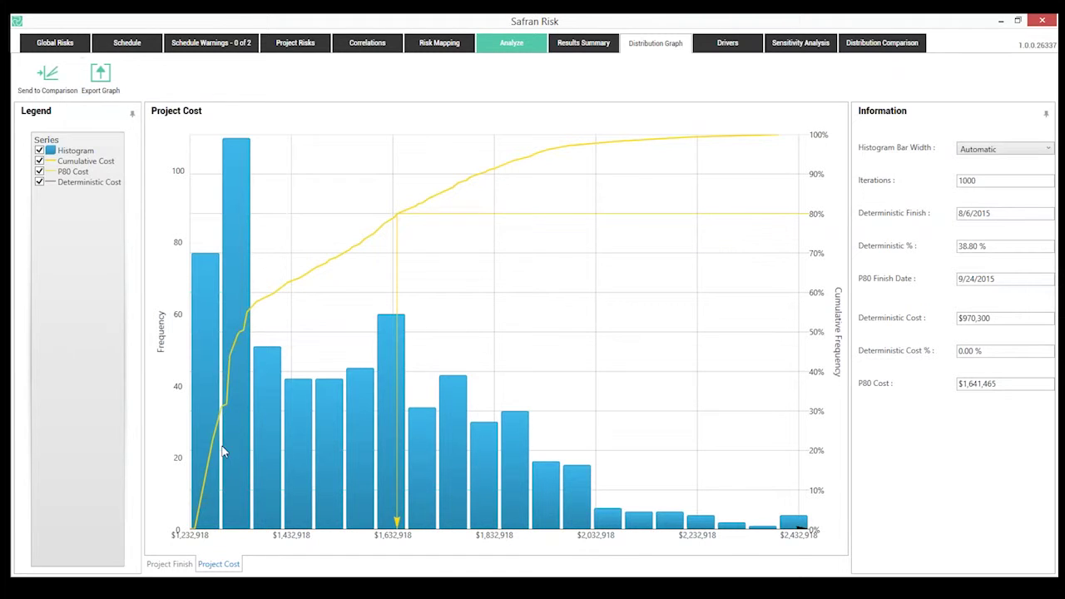
left_click(177, 563)
left_click(727, 42)
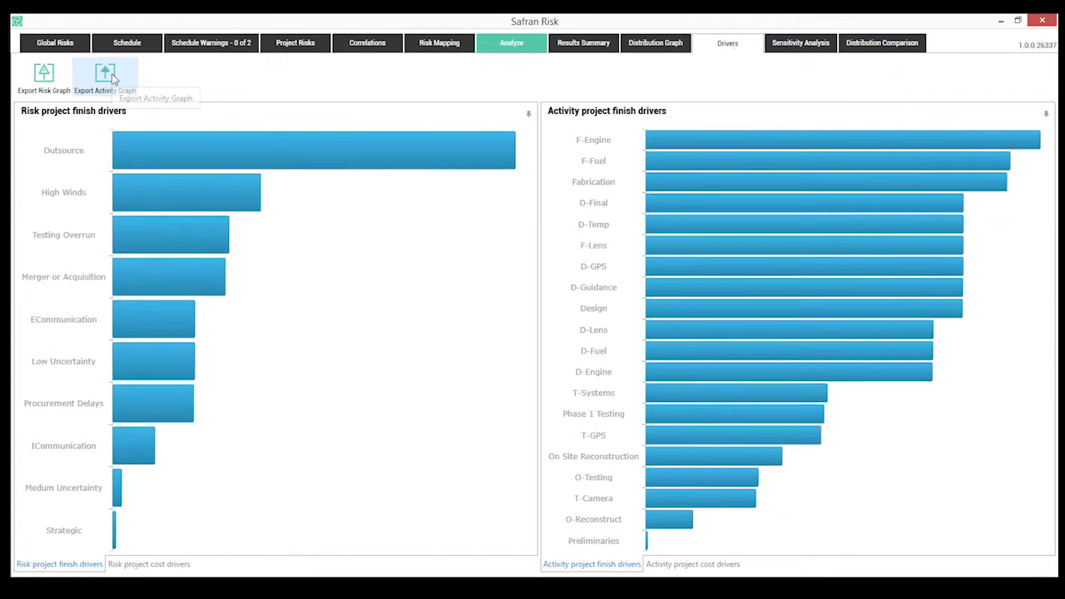
left_click(798, 46)
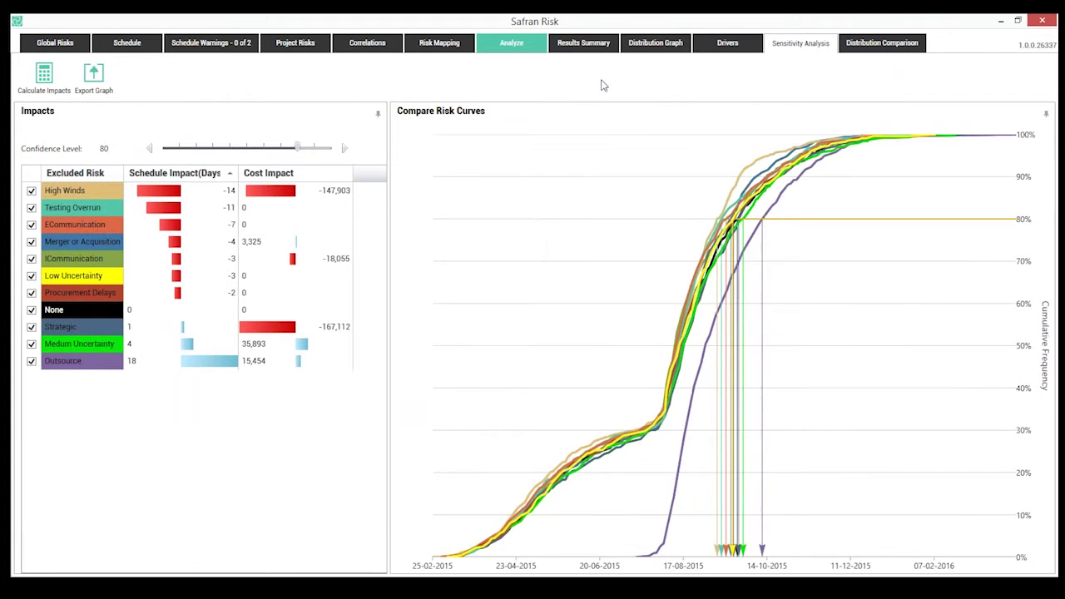
left_click(871, 46)
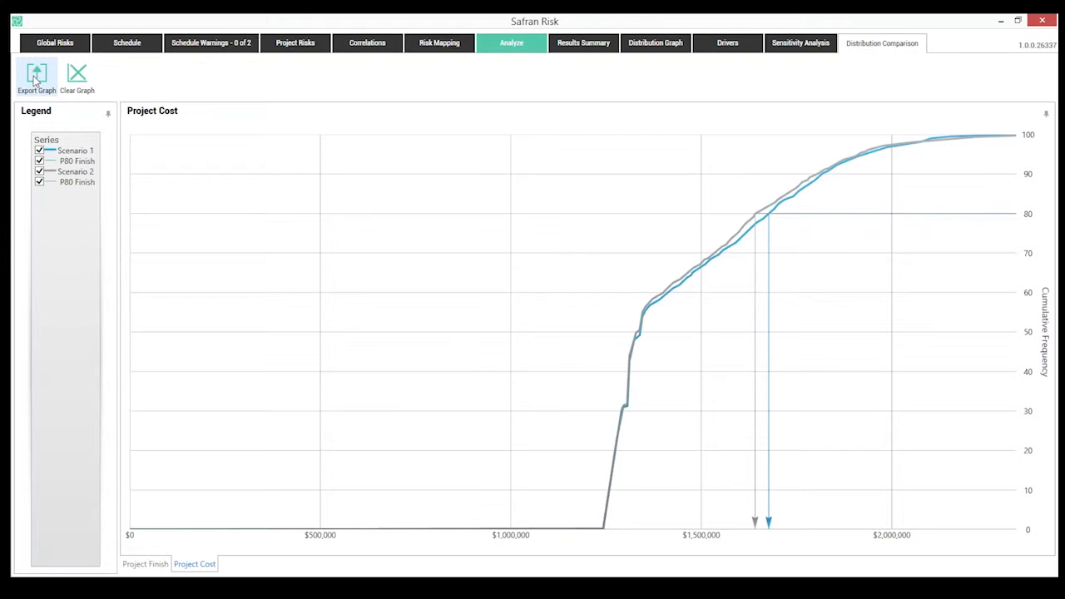
Review the global risks, the schedule, all schedule warnings, the risk mapping, the Project Finish distribution and the project finish drivers.
left_click(63, 47)
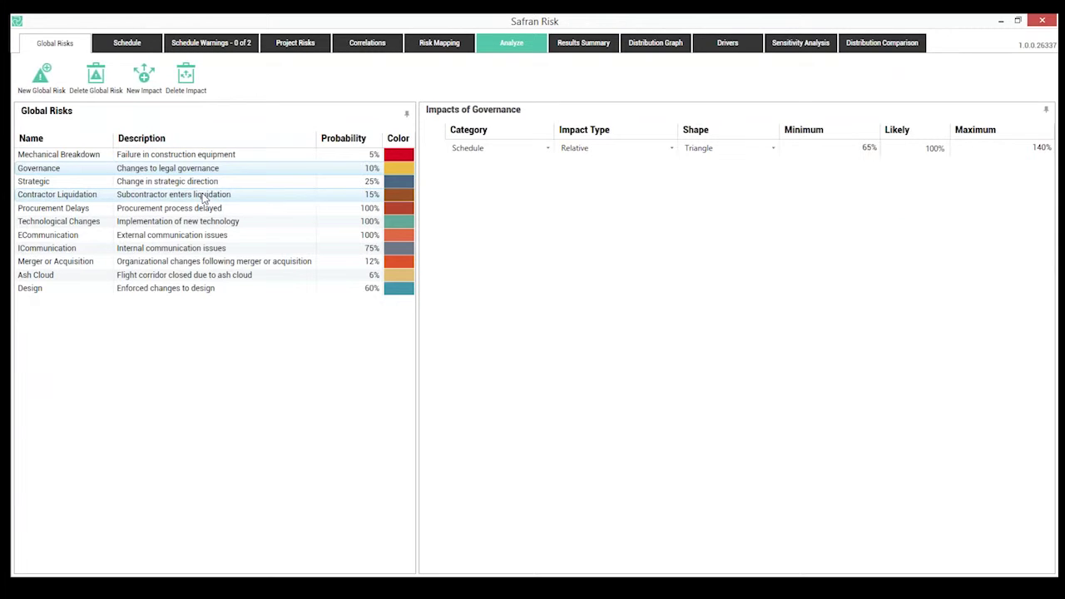
left_click(129, 44)
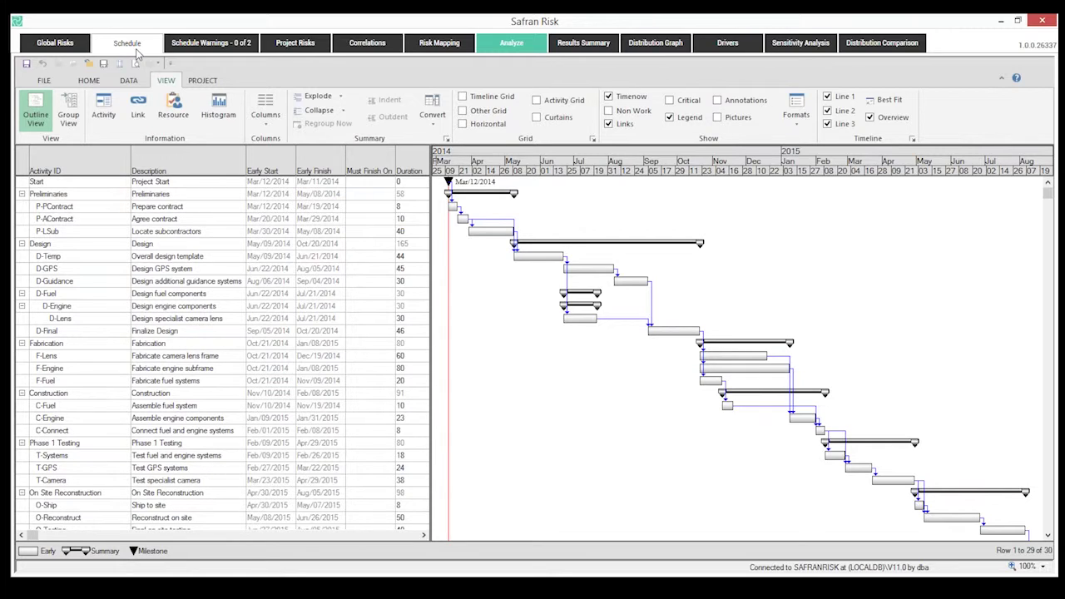
left_click(210, 42)
left_click(117, 75)
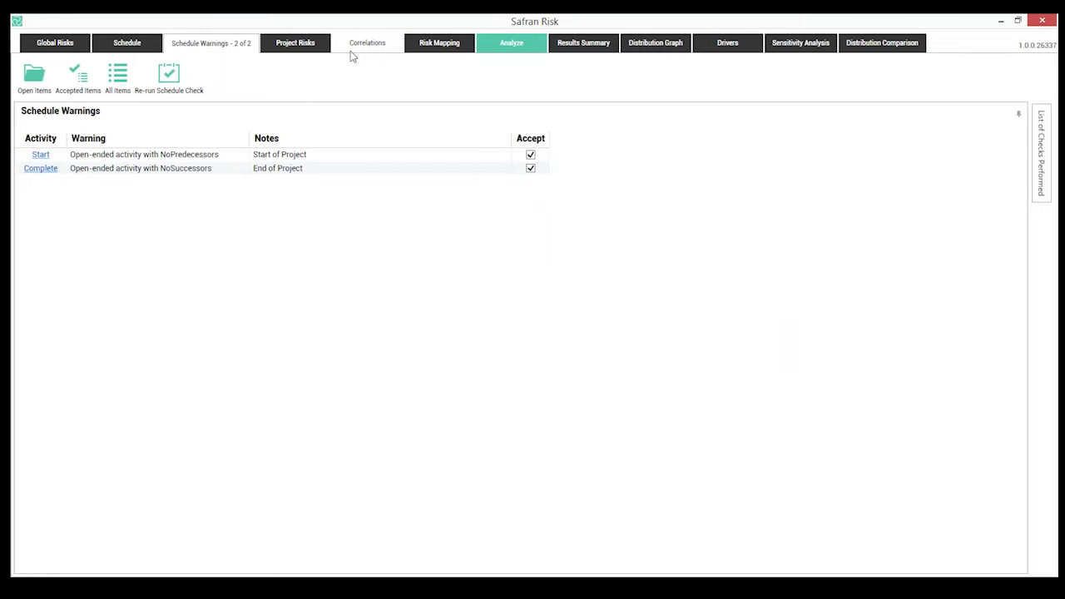
left_click(437, 45)
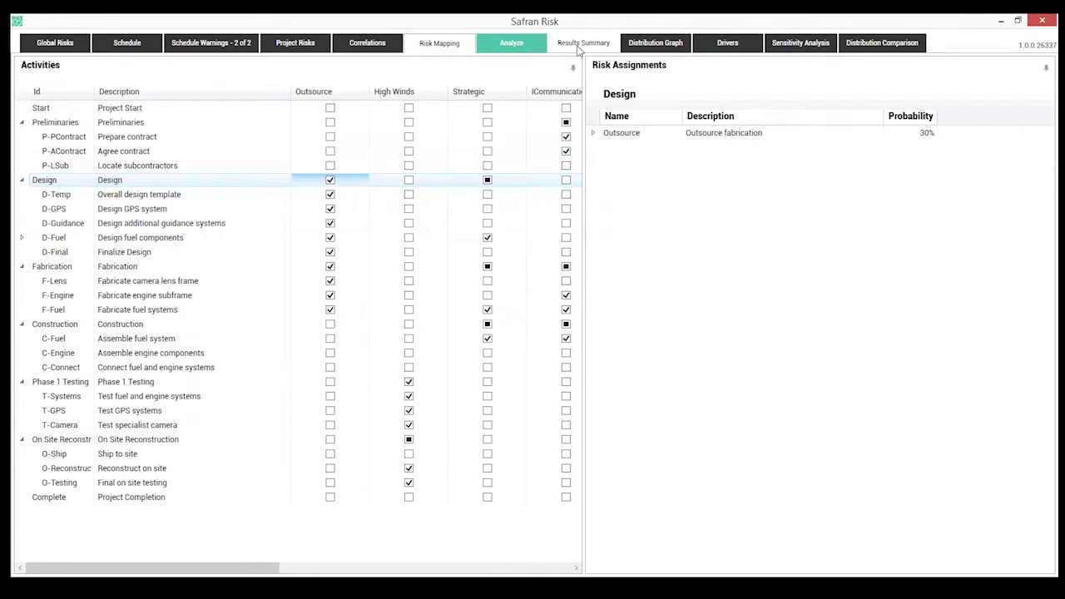
left_click(663, 52)
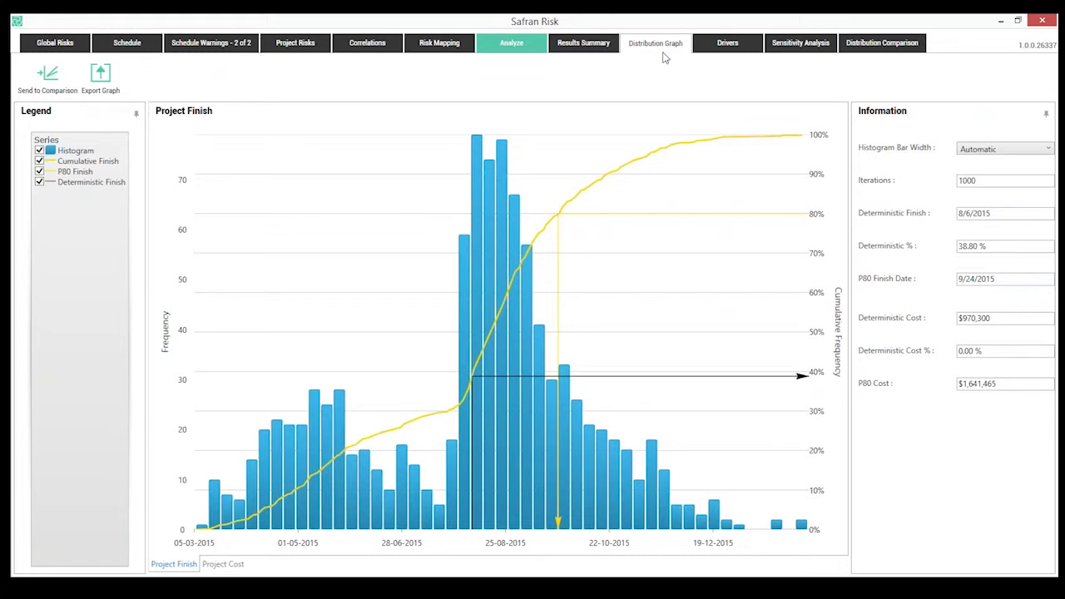
left_click(729, 54)
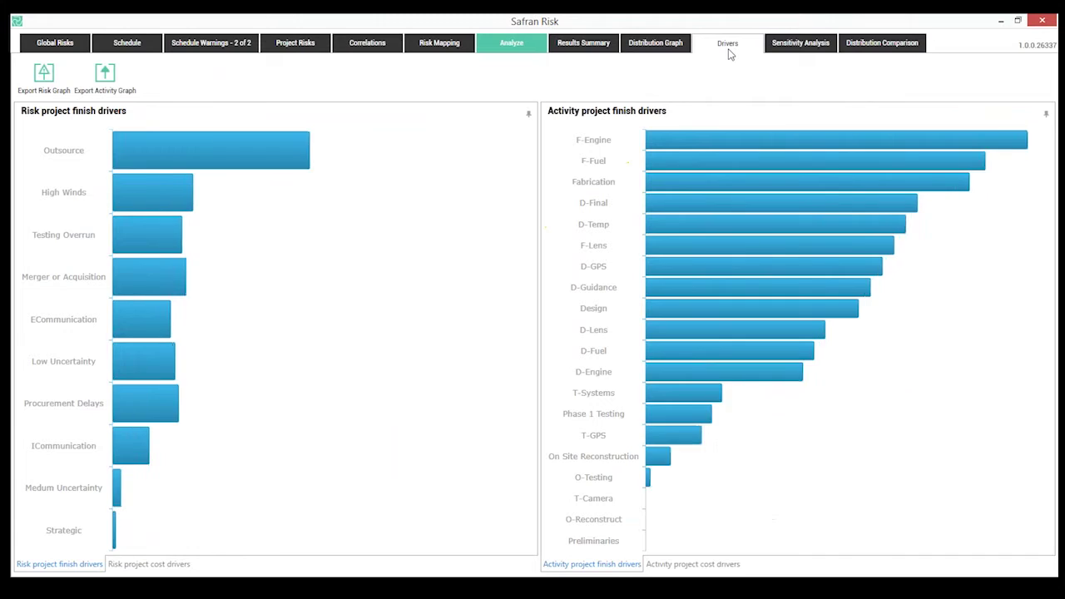